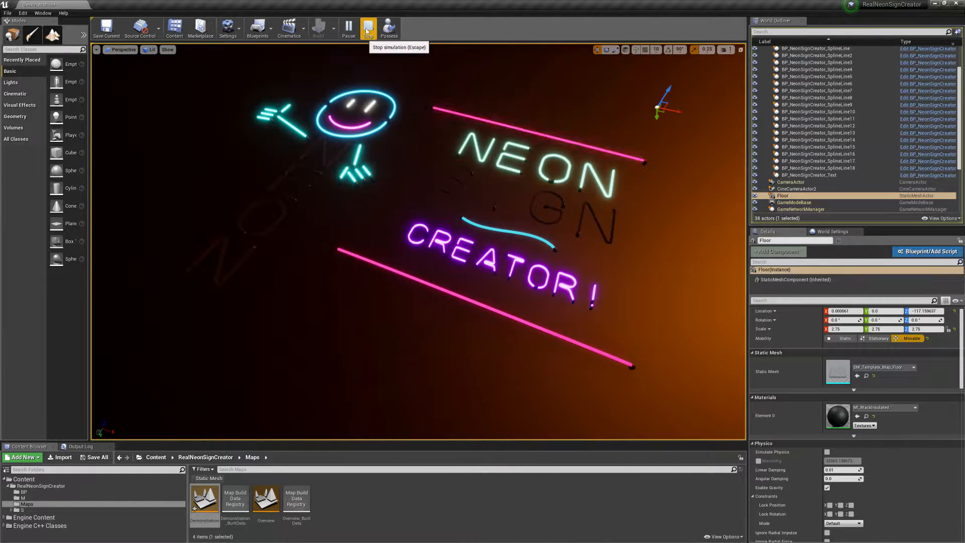
Stop the simulation and move the orange flashing sign text away from the other signs onto an empty area of the wall.
left_click(367, 29)
right_click_drag(502, 200, 558, 214)
left_click(479, 194)
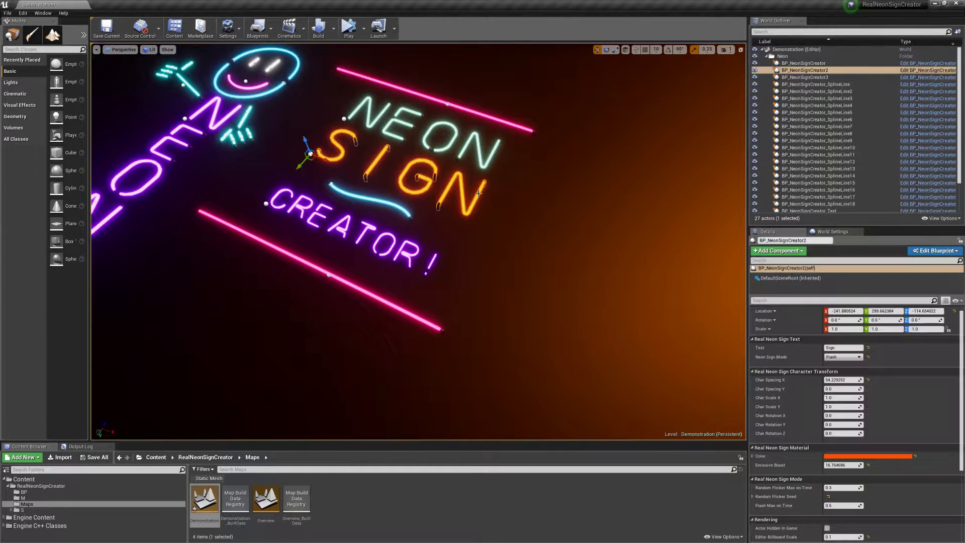
left_click_drag(321, 158, 572, 240)
right_click_drag(556, 188, 491, 211)
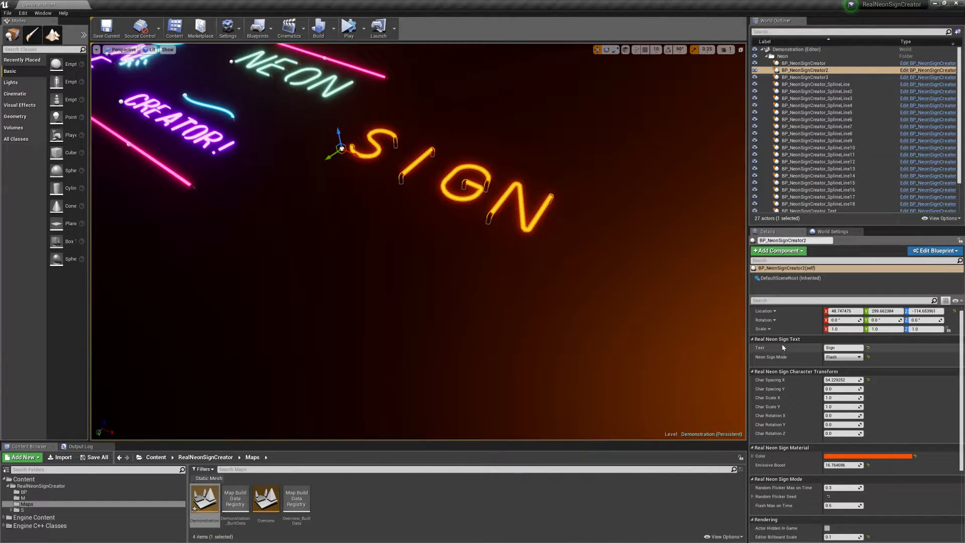
Give the selected sign's details more vertical space and collapse the Rendering and Actor categories.
scroll(786, 362, "down", 2)
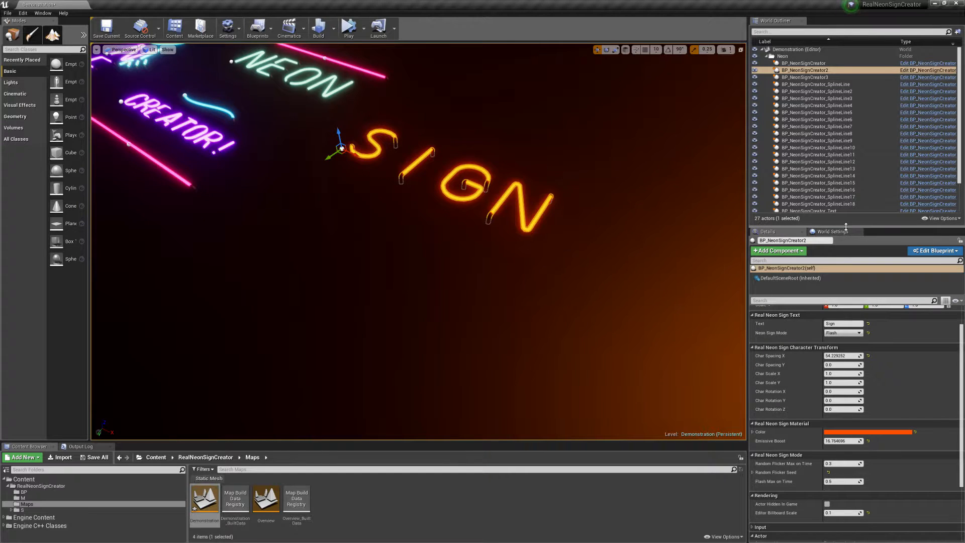
left_click_drag(846, 227, 846, 58)
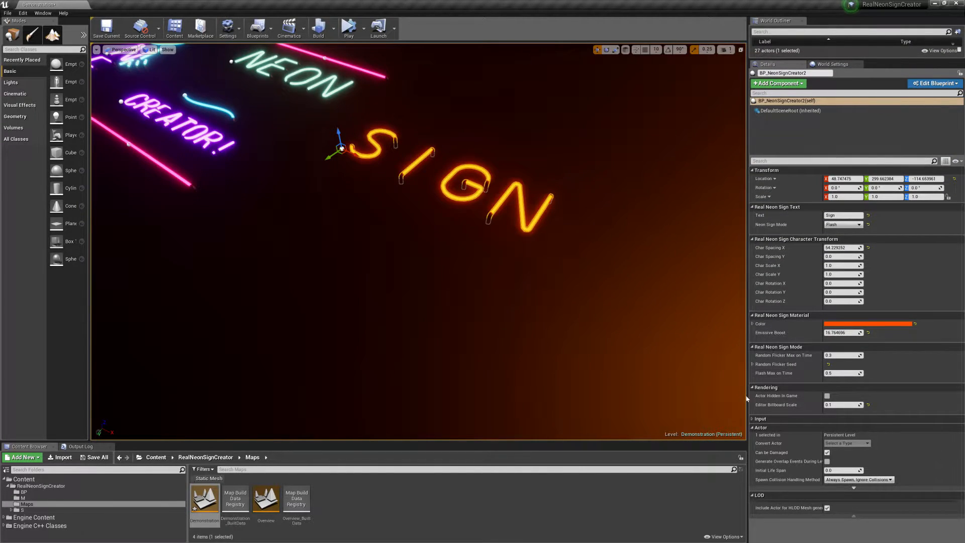
left_click(766, 387)
left_click(762, 405)
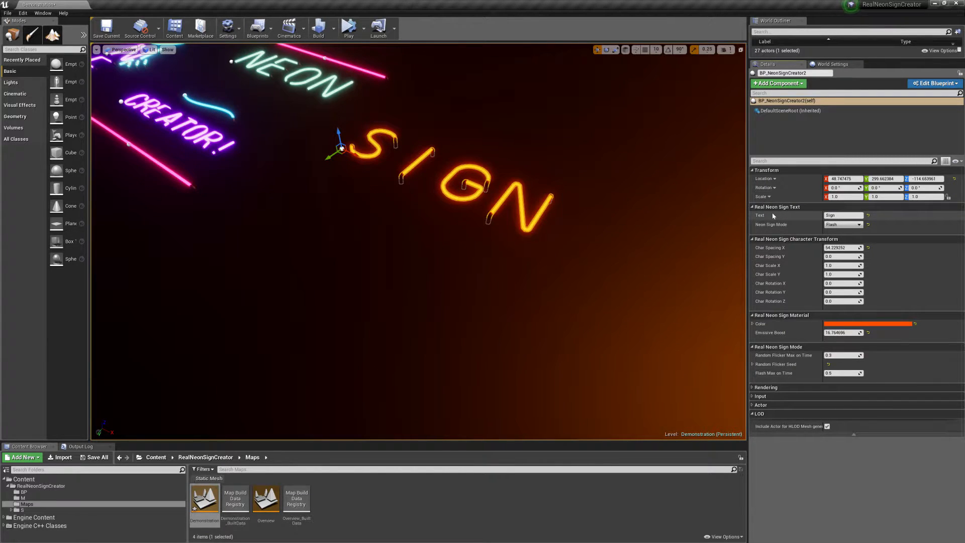
Change the orange sign's text to OPEN, CLOSED, OPEN again, and finally SIGN.
left_click(843, 216)
type("OPEN")
key("Return")
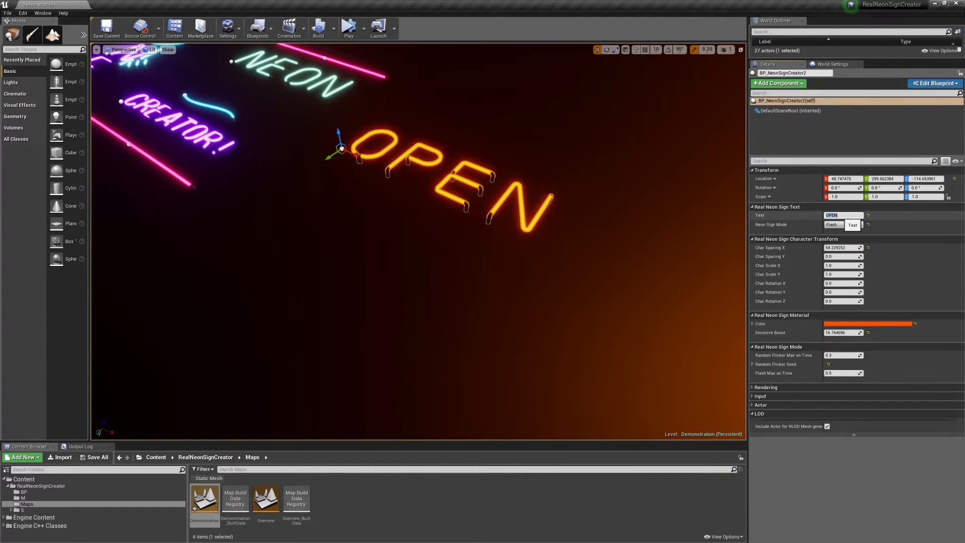
type("CLOSED")
key("Return")
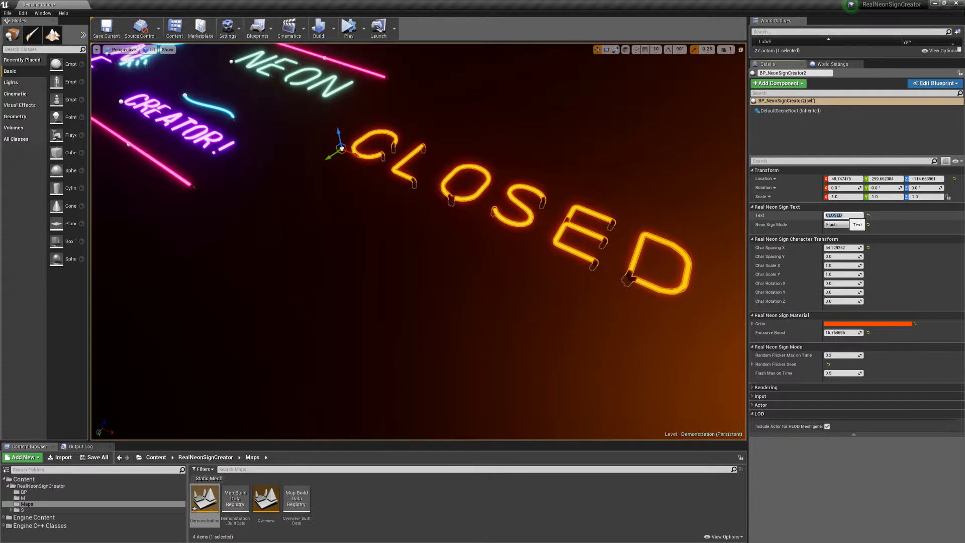
type("OPEN")
key("Return")
type("SIGN")
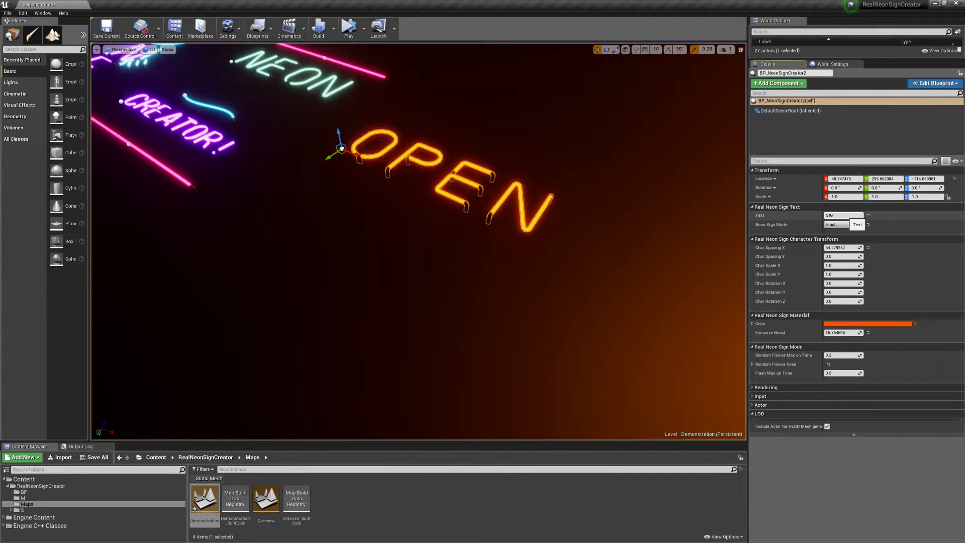
key("Return")
Set the orange sign's Neon Sign Mode to Flicker and preview it in a short simulation.
mouse_move(617, 246)
right_mouse_down()
mouse_move(613, 211)
mouse_move(635, 252)
mouse_move(617, 262)
right_mouse_up()
key("w")
key("s")
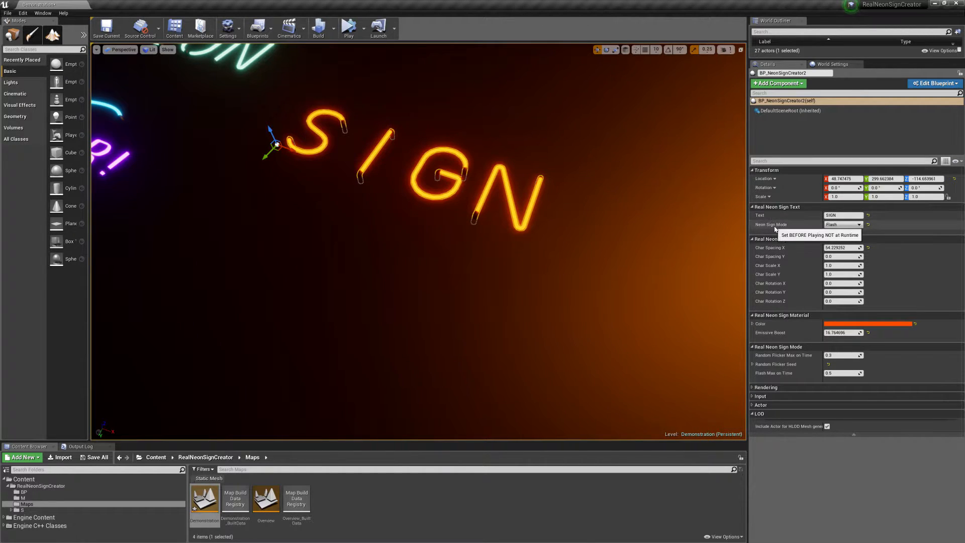
left_click(837, 225)
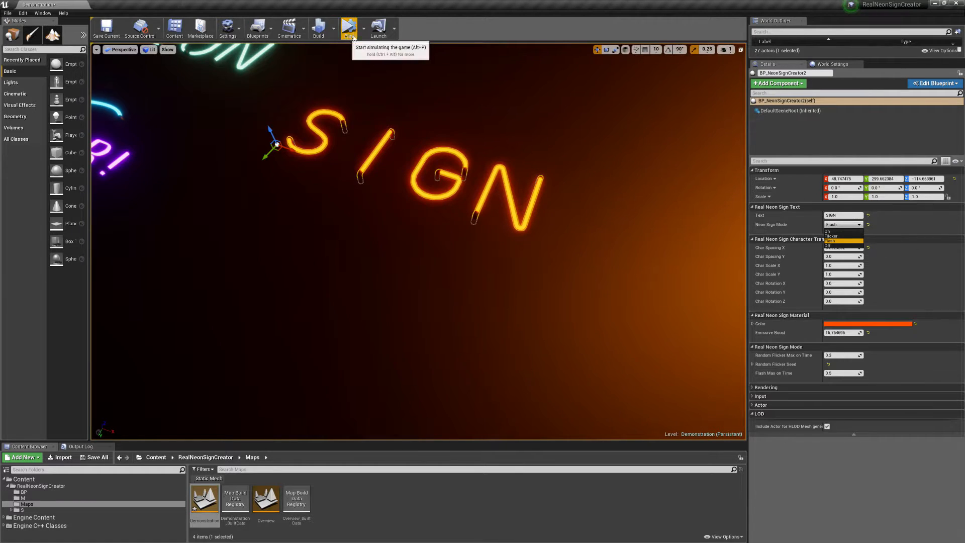
left_click(837, 237)
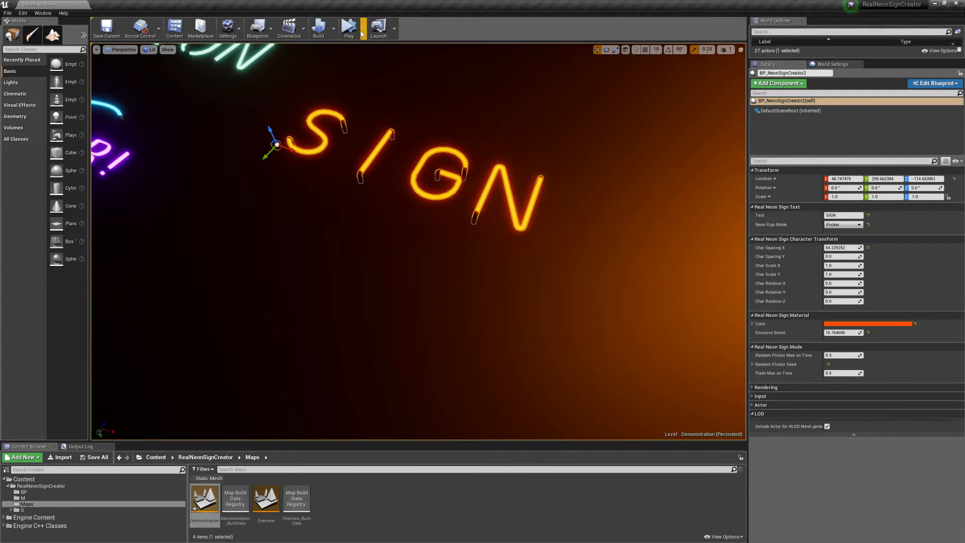
left_click(349, 28)
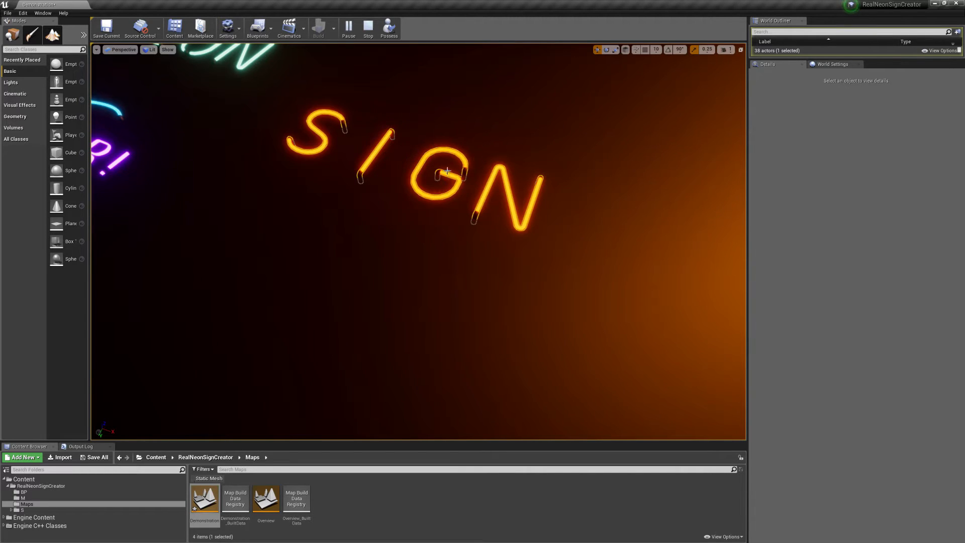
left_click(367, 35)
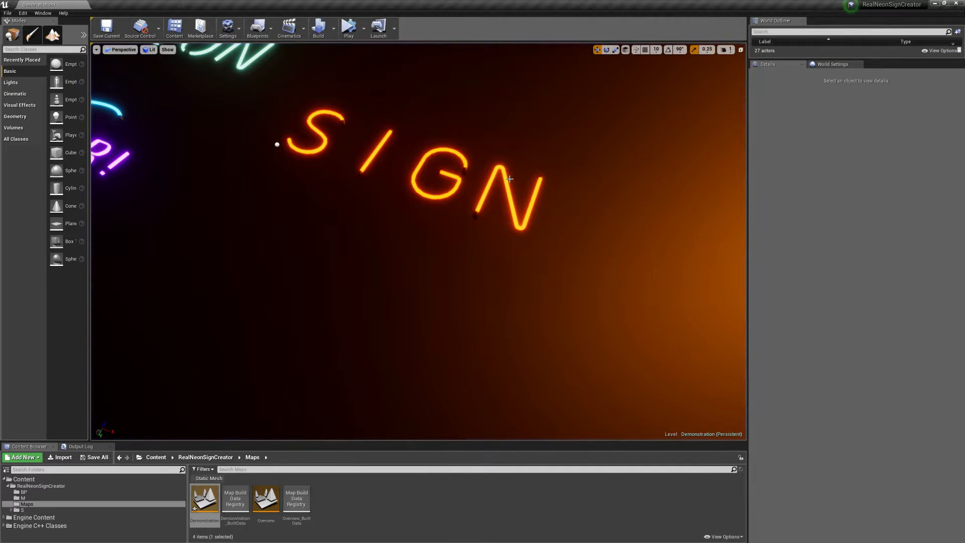
Change the sign's Random Flicker Seed to an Initial Seed of 34008 and preview the flicker in a short simulation.
left_click(496, 168)
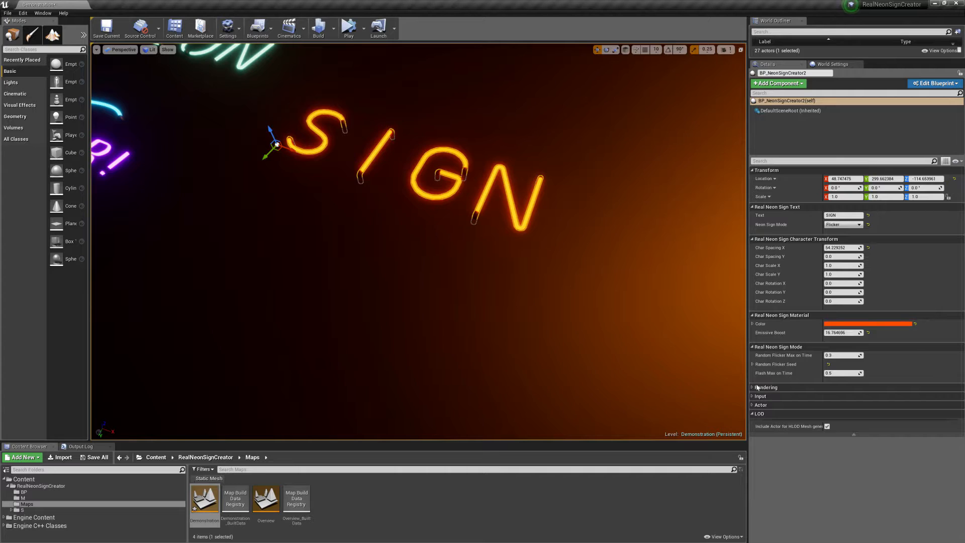
left_click(753, 364)
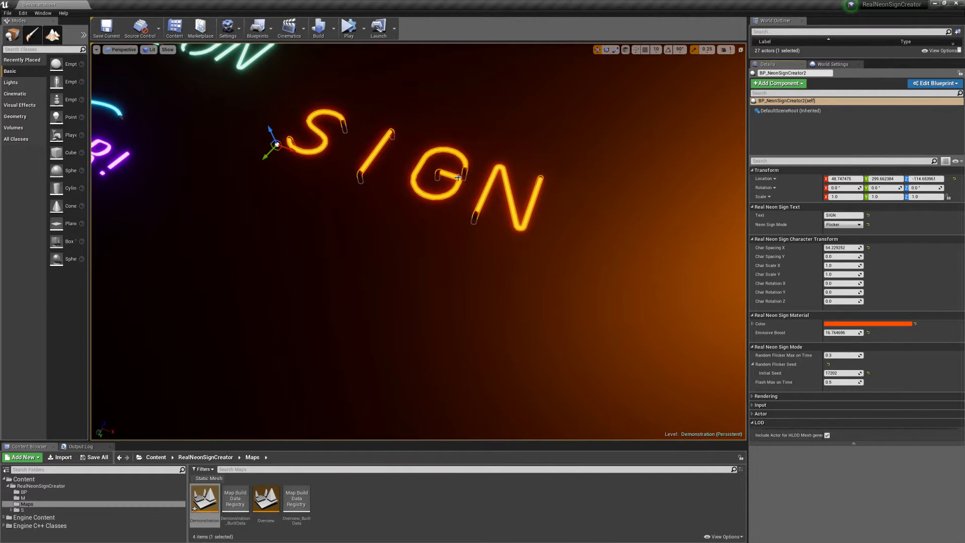
left_click(842, 374)
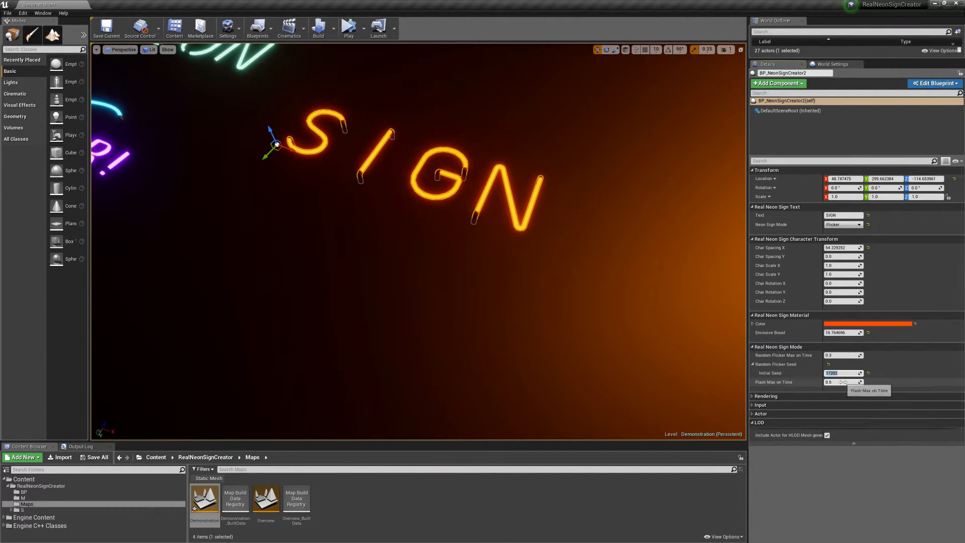
left_click(849, 477)
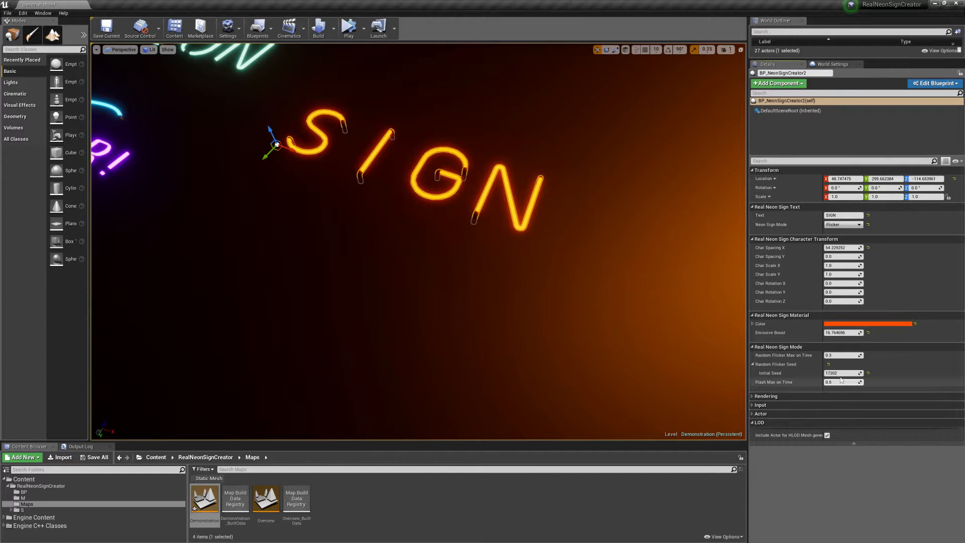
left_click_drag(835, 373, 848, 373)
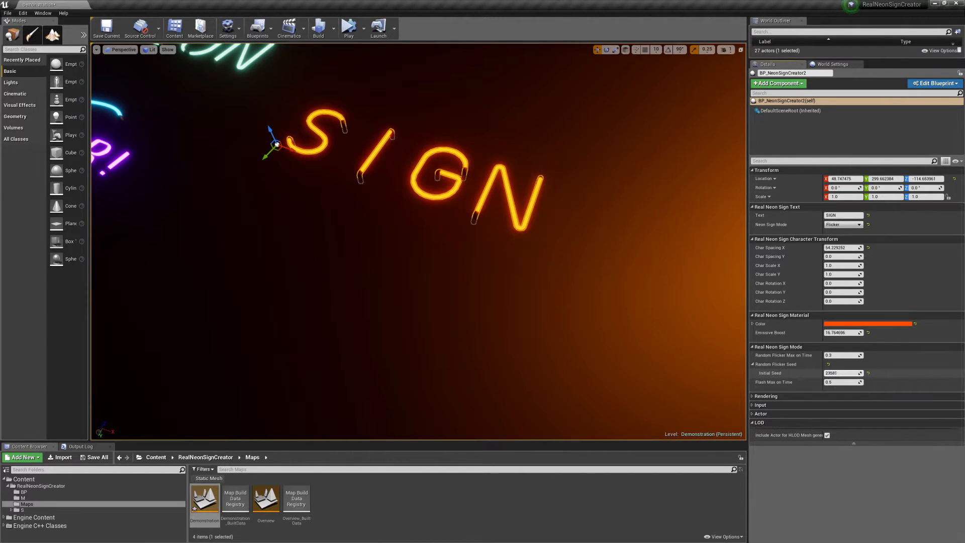
left_click(349, 27)
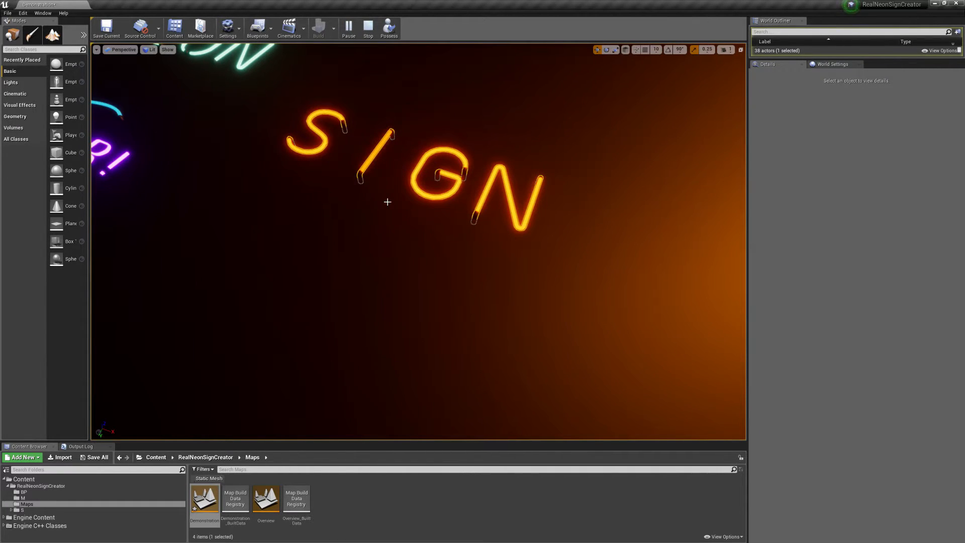
left_click(369, 30)
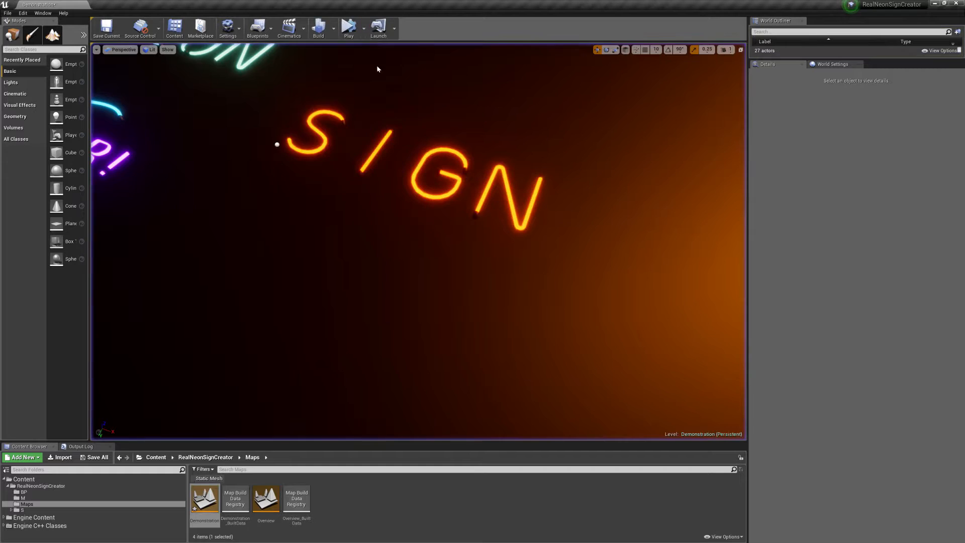
Set the orange sign's Initial Seed to 17202 and preview the flicker in a short simulation.
left_click(277, 144)
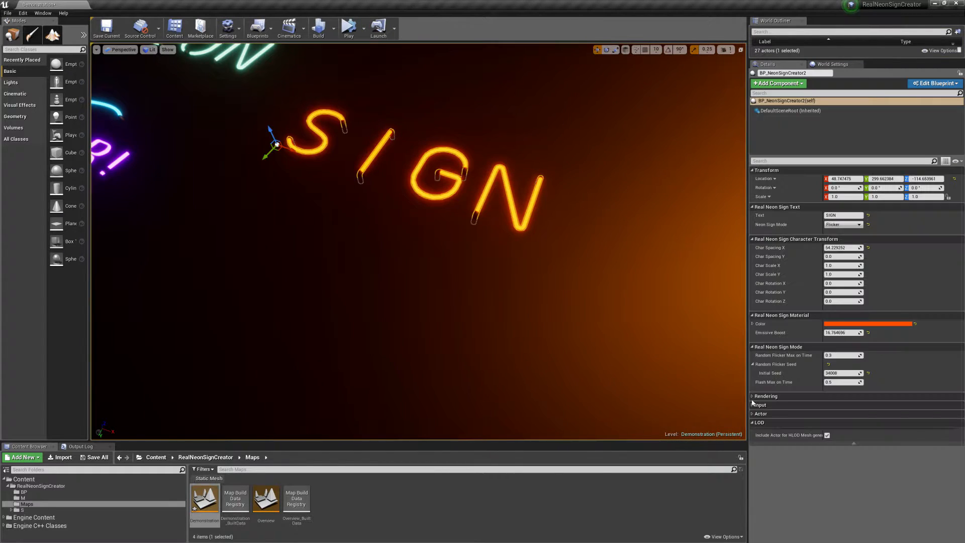
left_click(841, 373)
type("17202")
key("Return")
left_click(348, 28)
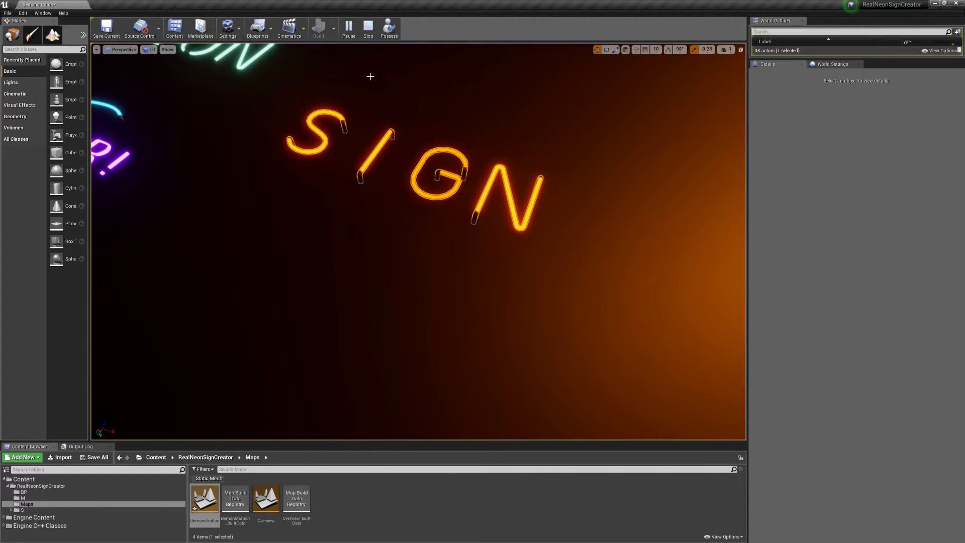
left_click(371, 30)
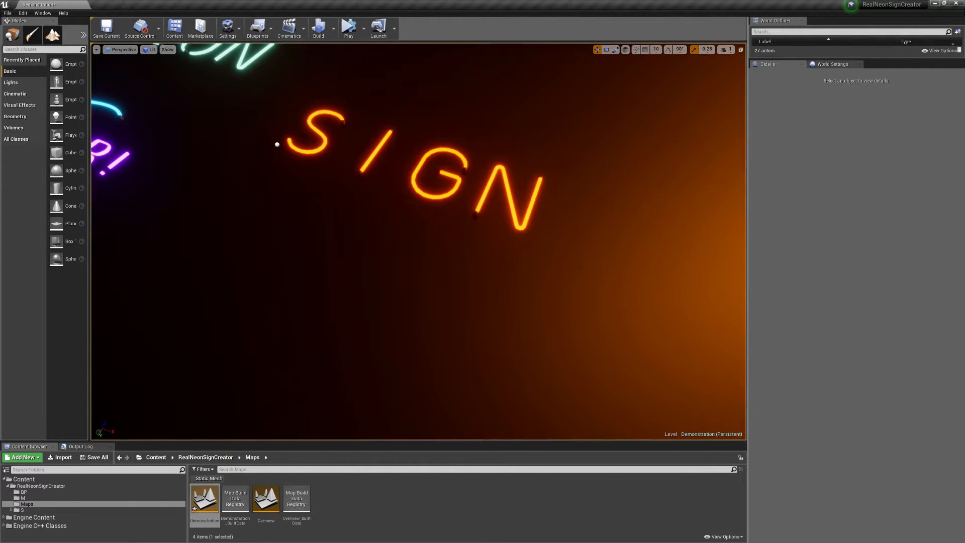
Select the orange sign and set its Neon Sign Mode to On.
left_click(277, 144)
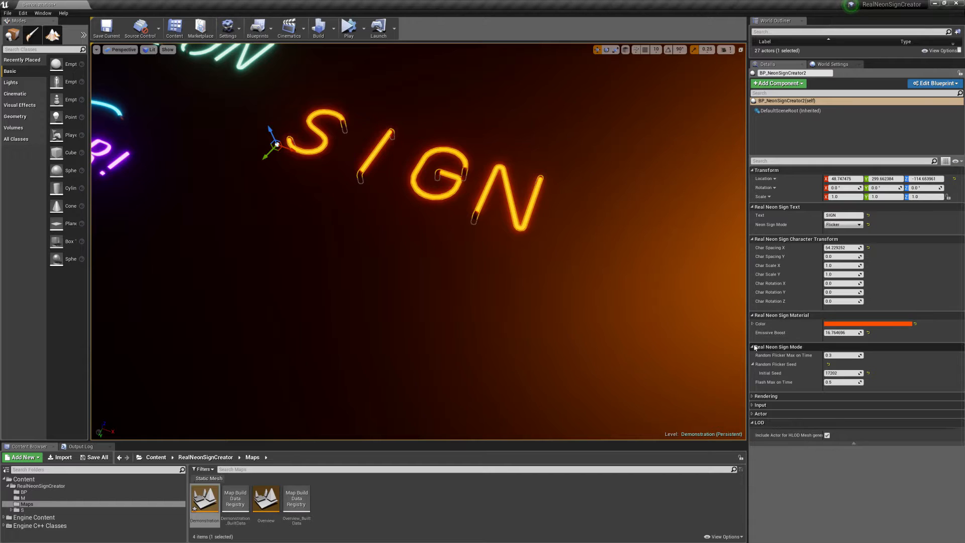
left_click(841, 225)
left_click(840, 231)
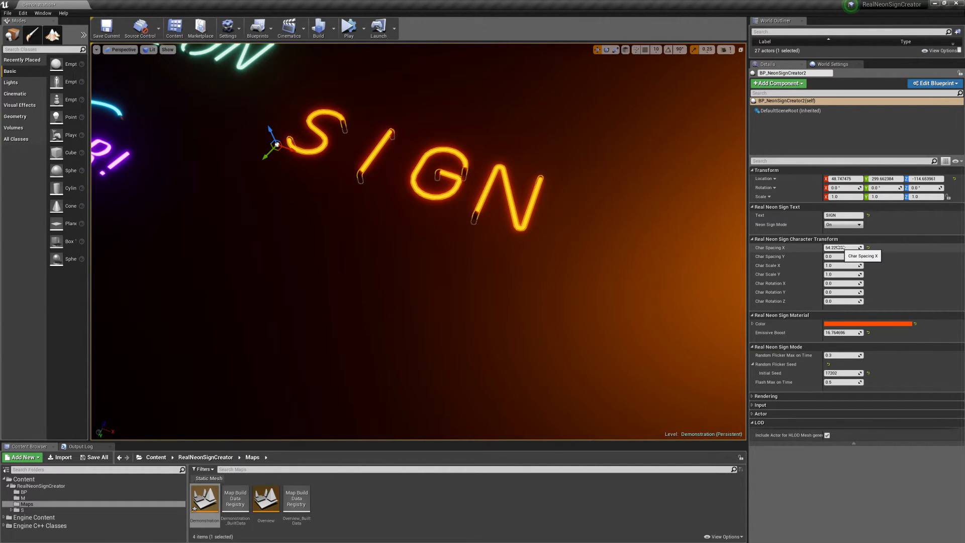
Stack the sign's letters vertically with Char Spacing X at 0 and Char Spacing Y at about 77.22.
left_click_drag(836, 247, 875, 247)
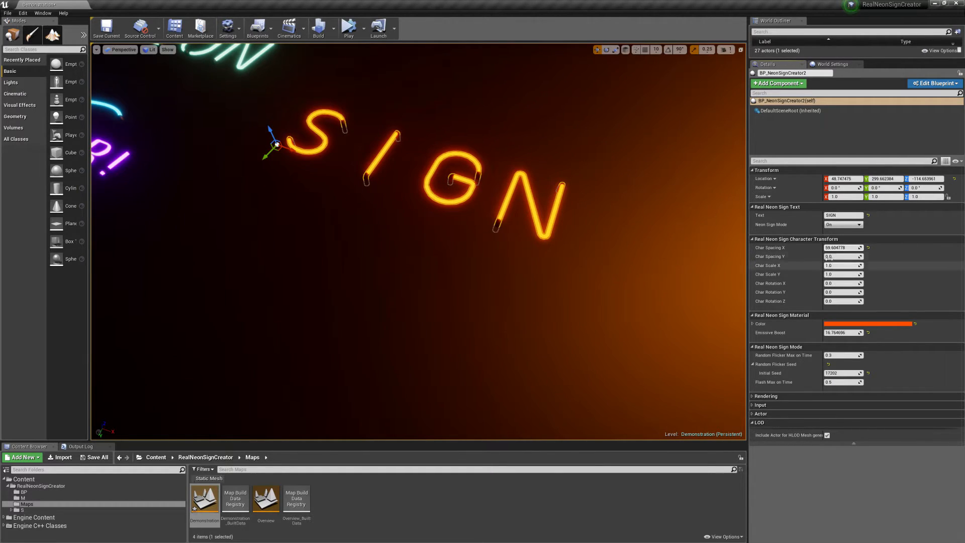
left_click(844, 239)
left_click(843, 240)
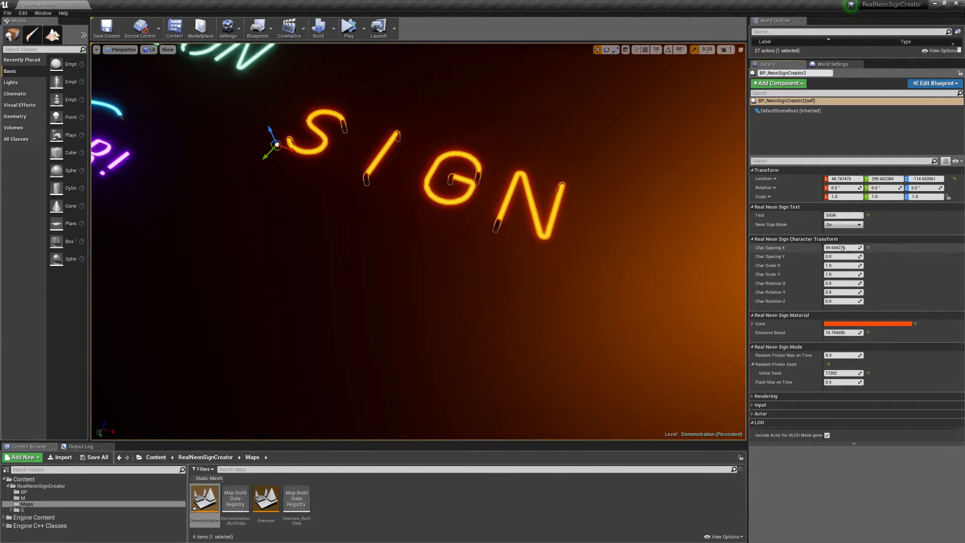
key("Tab")
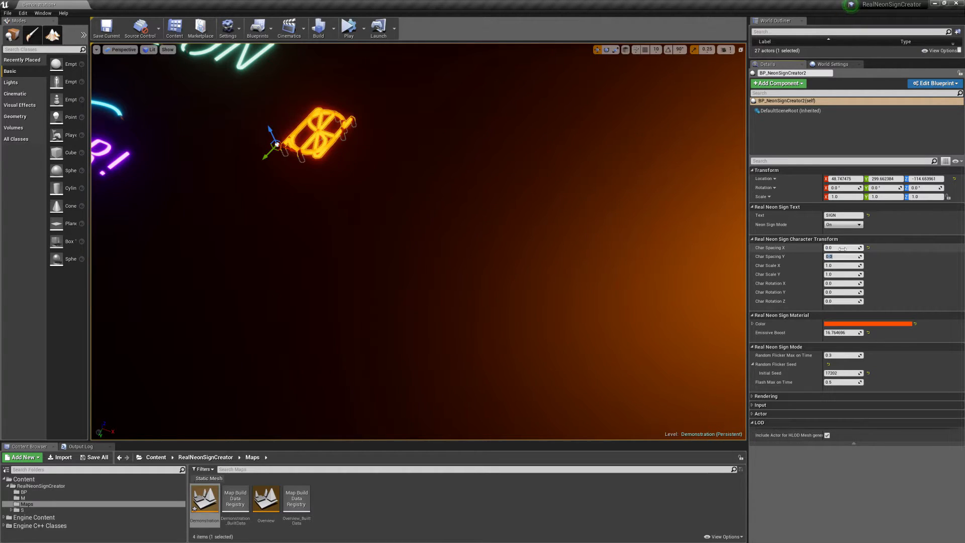
left_click_drag(842, 256, 918, 256)
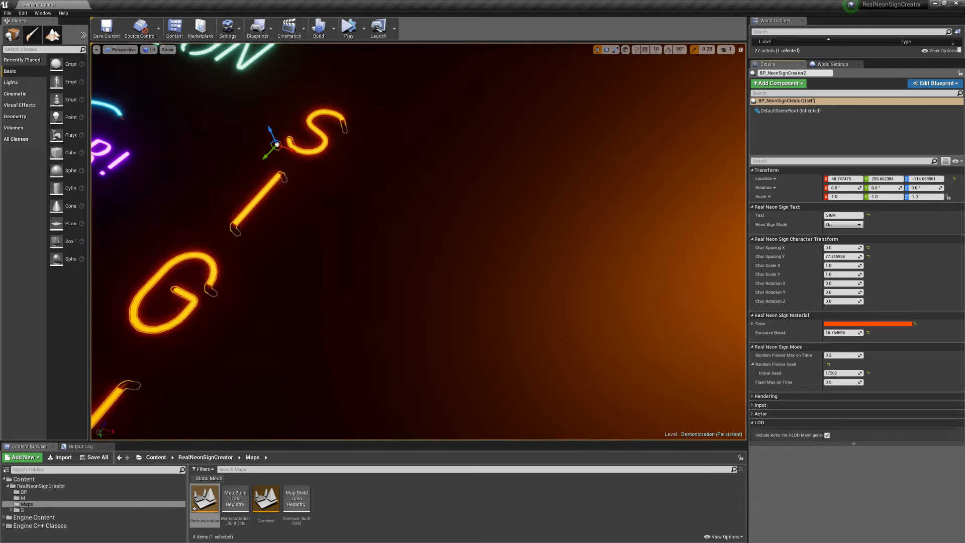
Set Char Spacing X to about 60.4 and enlarge the letters with Char Scale X about 1.12 and Y about 1.16.
scroll(439, 265, "down", 3)
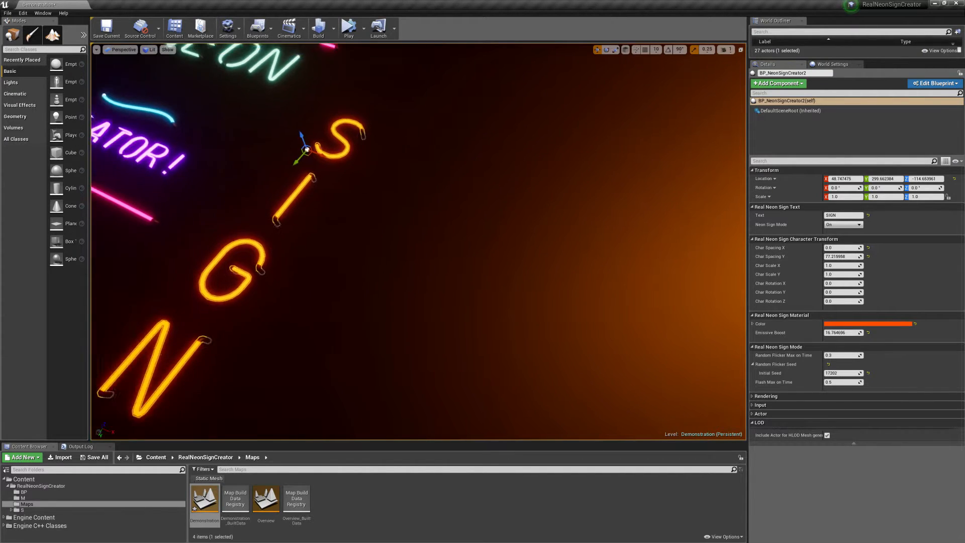
left_click_drag(843, 248, 875, 247)
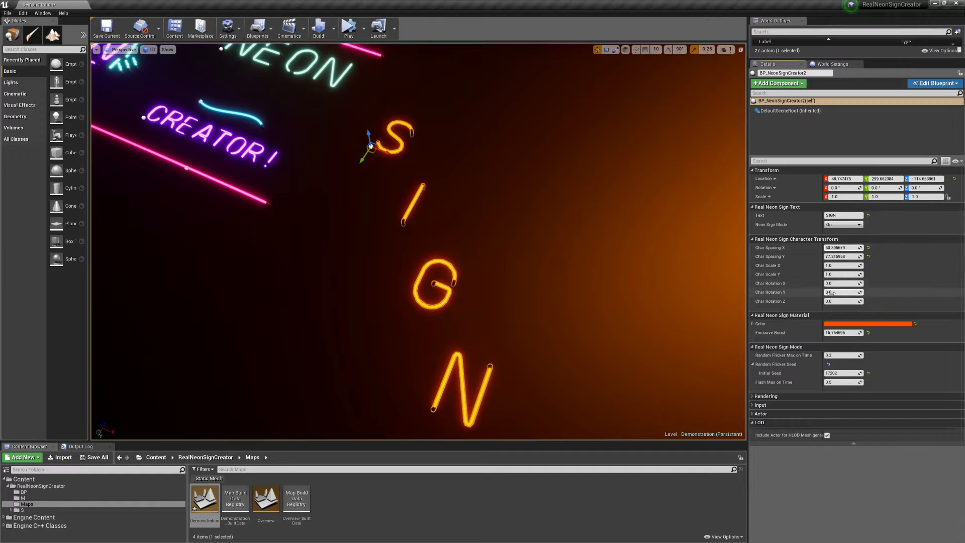
mouse_move(841, 266)
left_mouse_down()
mouse_move(873, 265)
mouse_move(843, 275)
left_mouse_up()
left_click(843, 265)
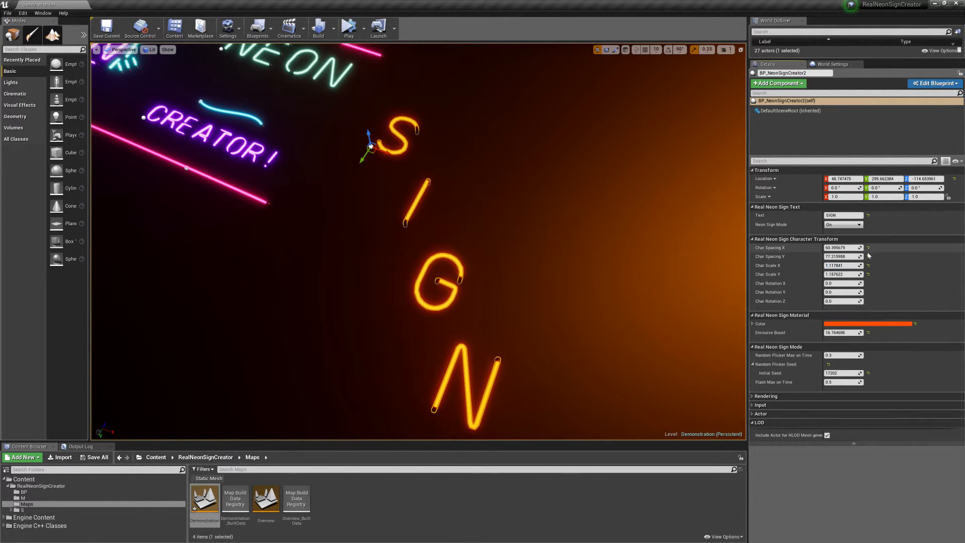
Reset the sign's character spacing and scale to their defaults, and set Char Spacing X to about 55.89.
left_click(868, 248)
left_click(868, 256)
left_click(869, 266)
left_click(869, 275)
left_click_drag(841, 248, 871, 248)
Try rotating the sign's letters with Char Rotation X, and set the rotation back to 0.
key("w")
right_click_drag(554, 261, 564, 226)
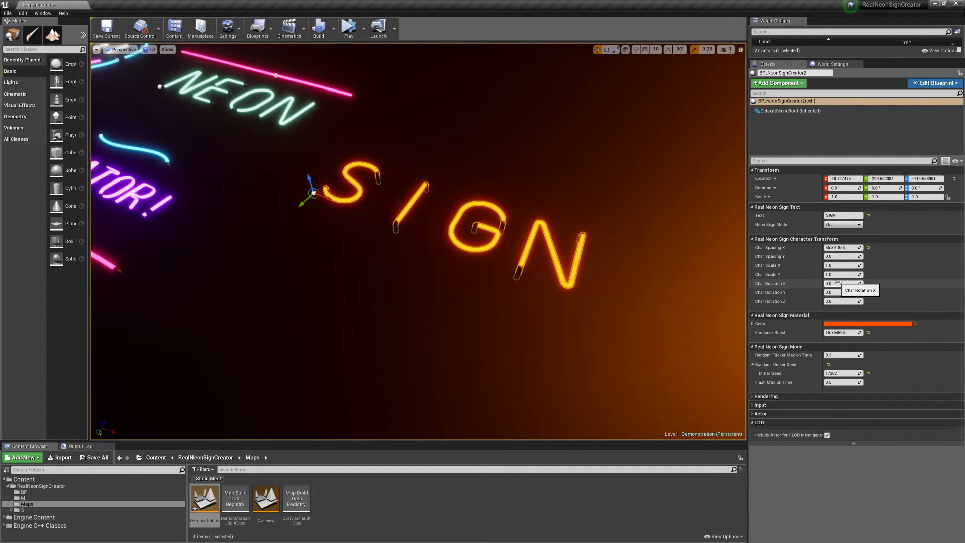
mouse_move(838, 283)
left_mouse_down()
mouse_move(880, 283)
mouse_move(847, 283)
left_mouse_up()
left_click(842, 283)
type("0")
key("Return")
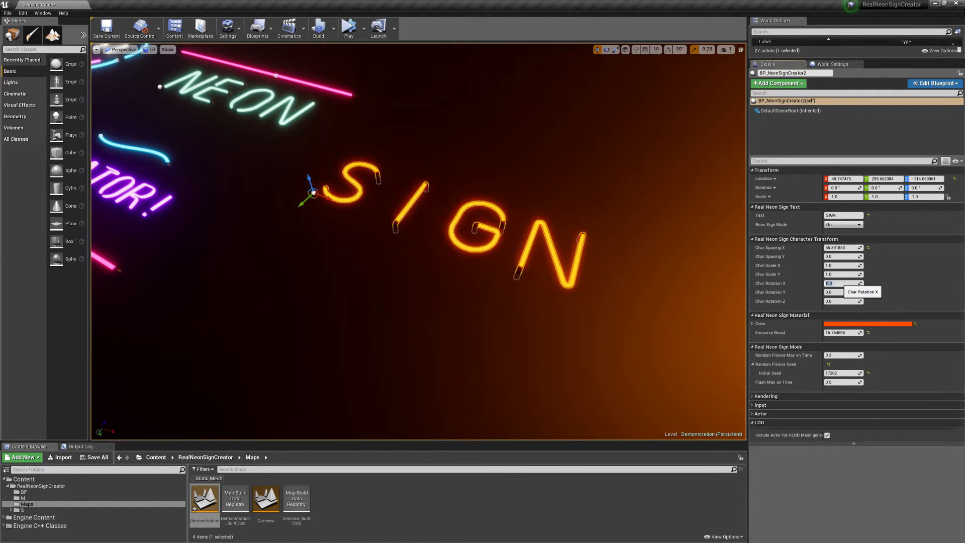
Try rotating the sign's letters with Char Rotation Y and Char Rotation Z, and set both rotations back to 0.
left_click_drag(843, 292, 868, 292)
mouse_move(524, 298)
right_mouse_down()
mouse_move(548, 284)
mouse_move(524, 299)
mouse_move(538, 285)
right_mouse_up()
left_click(843, 292)
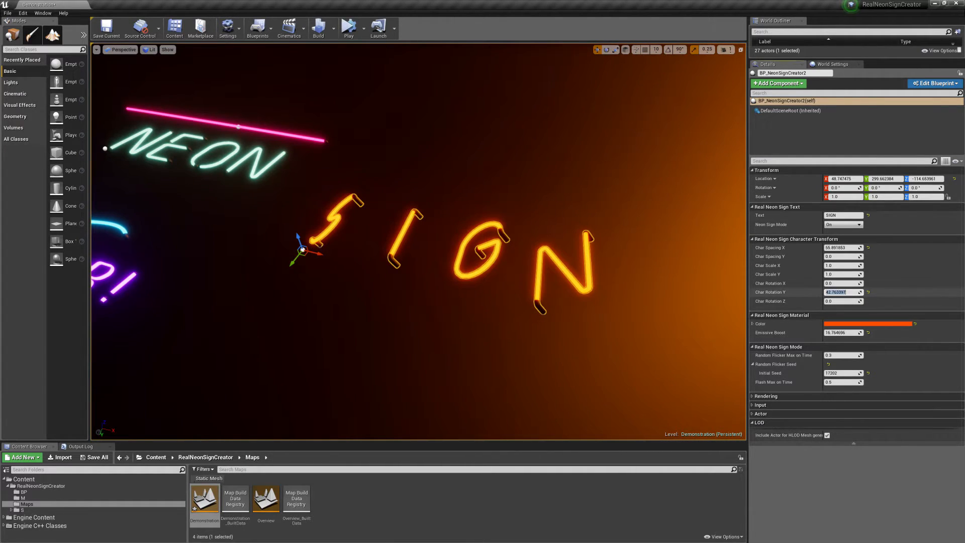
key("Return")
left_click_drag(849, 302, 857, 301)
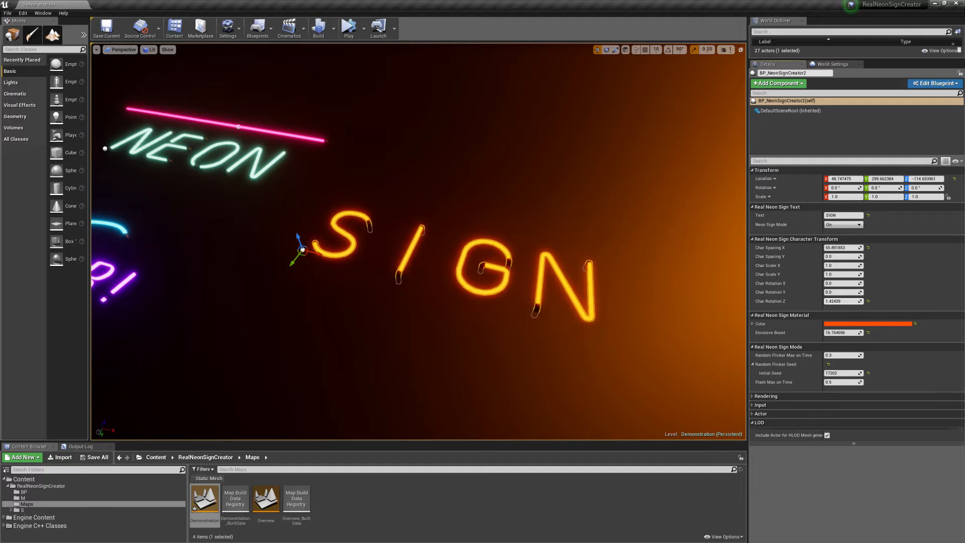
left_click(868, 302)
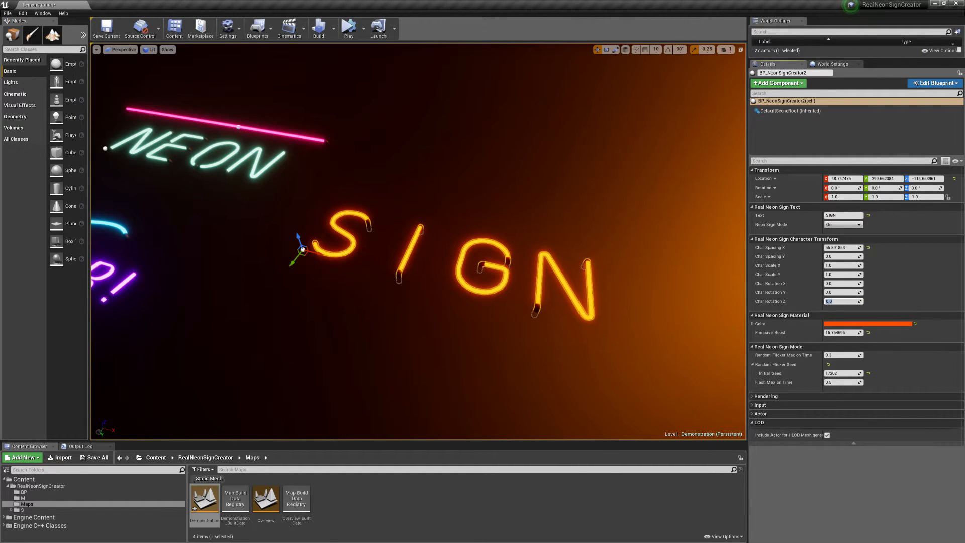
Try a fully saturated magenta for the SIGN text's neon color, and discard the color change.
right_click_drag(624, 325, 595, 341)
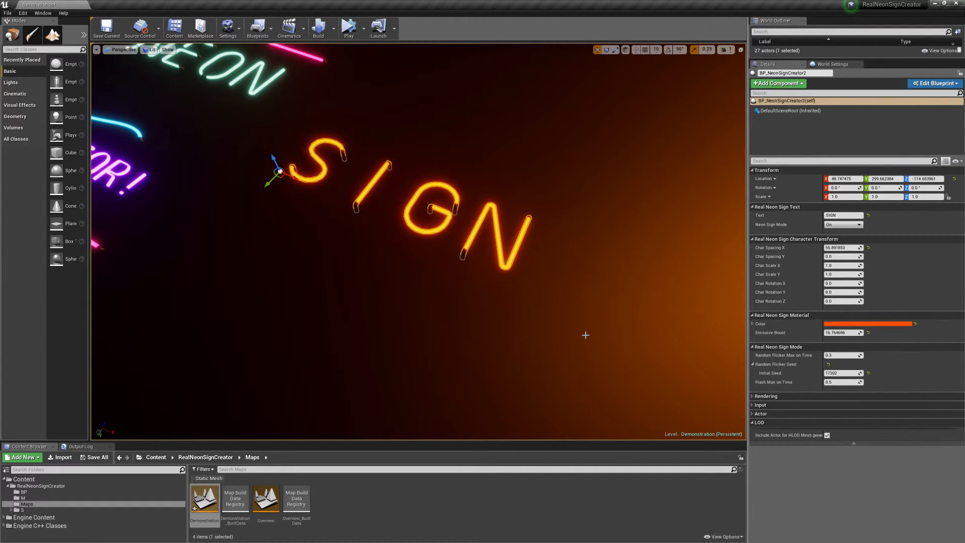
left_click(894, 324)
left_click_drag(780, 403, 790, 374)
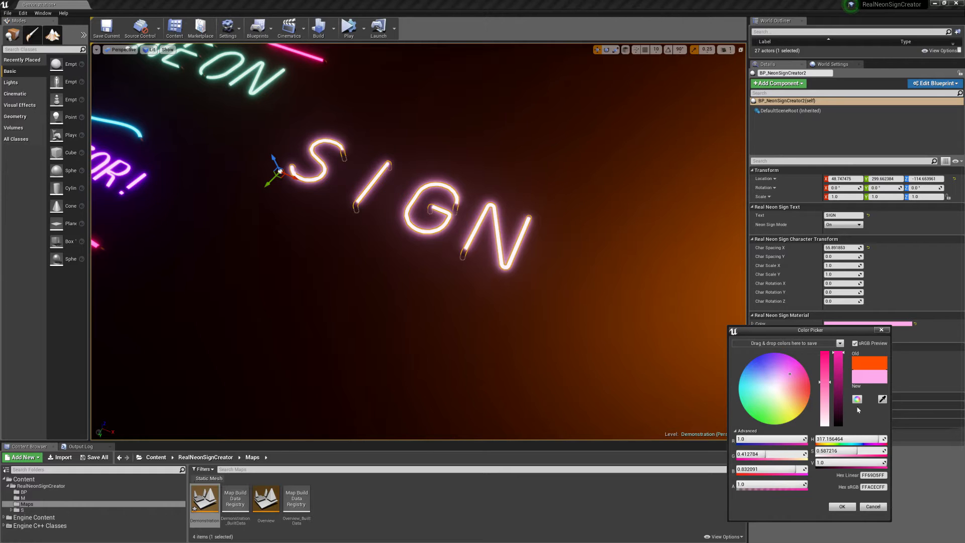
left_click_drag(829, 378, 817, 335)
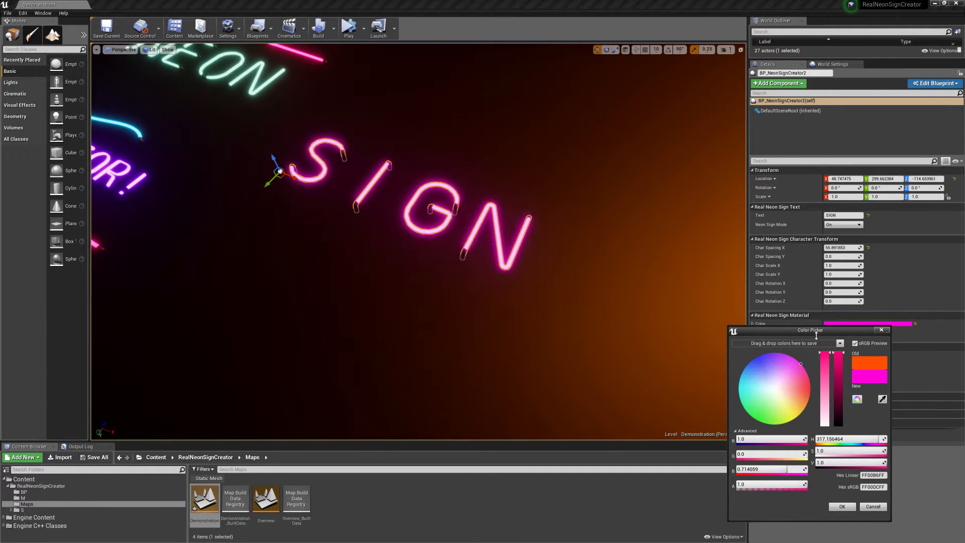
left_click(873, 507)
Set the SIGN text's Emissive Boost to about 29.43 and inspect the glow with the sign deselected and selected again.
mouse_move(842, 333)
left_mouse_down()
mouse_move(892, 333)
mouse_move(845, 333)
left_mouse_up()
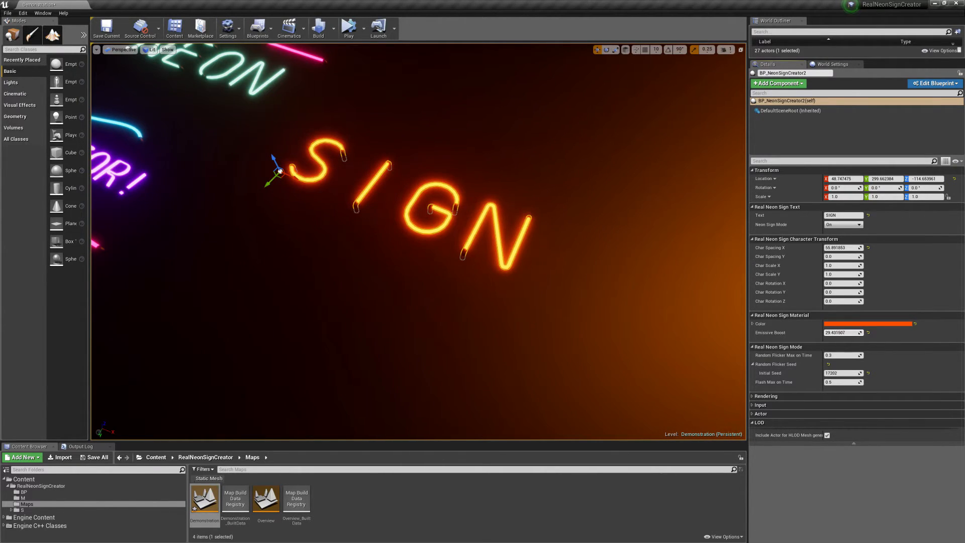
left_click(569, 307)
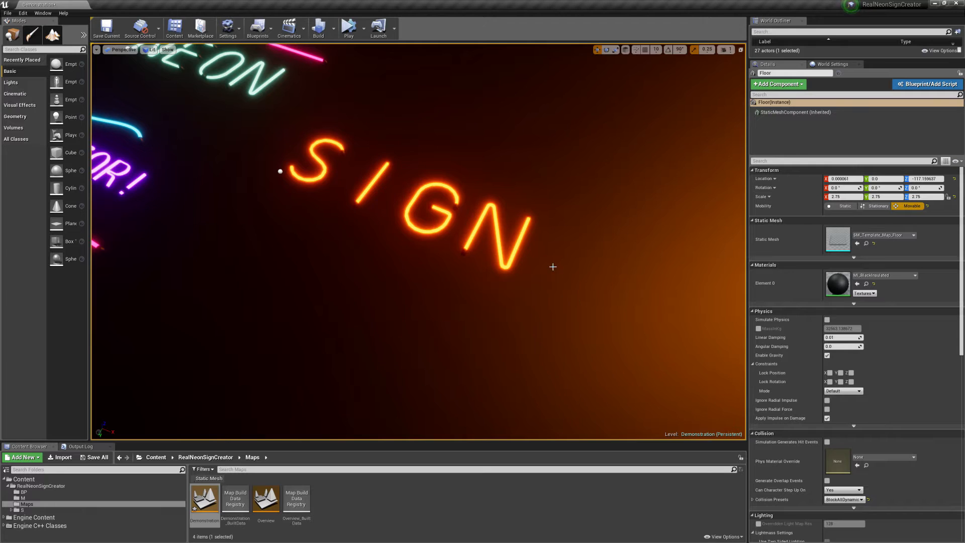
left_click(525, 228)
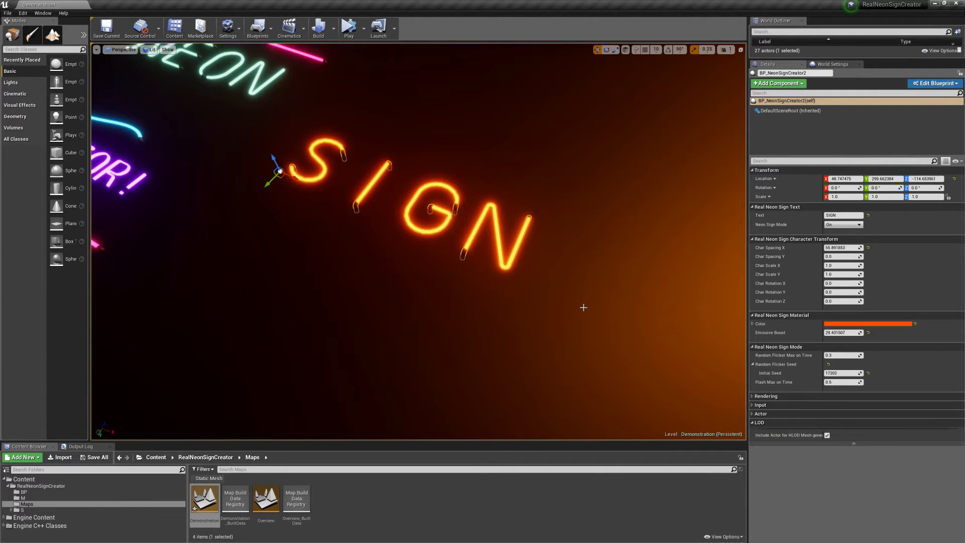
mouse_move(584, 306)
right_mouse_down()
mouse_move(575, 281)
mouse_move(589, 278)
mouse_move(584, 306)
right_mouse_up()
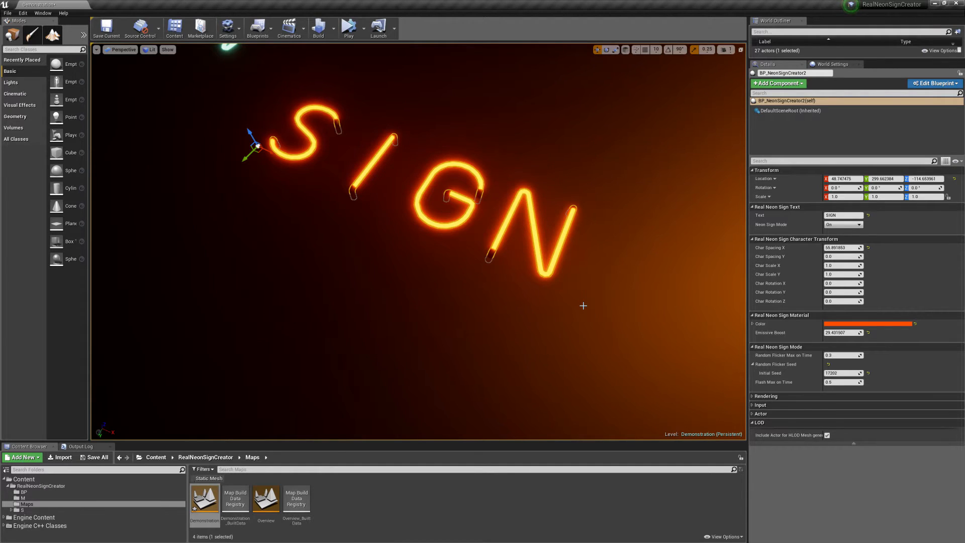
right_click_drag(561, 306, 467, 310)
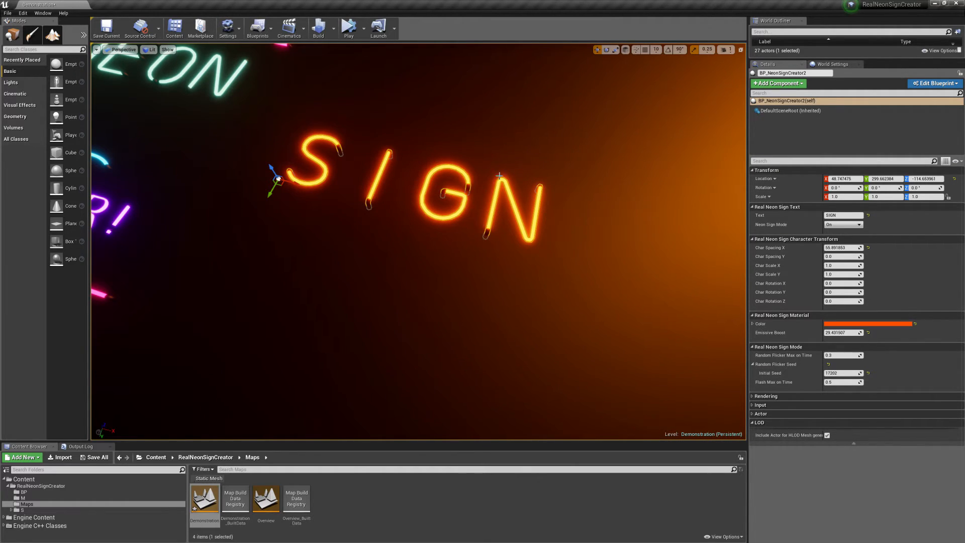
Examine the smiley figure's spline lines, including both halves of its face outline and their settings.
right_click_drag(498, 280, 356, 245)
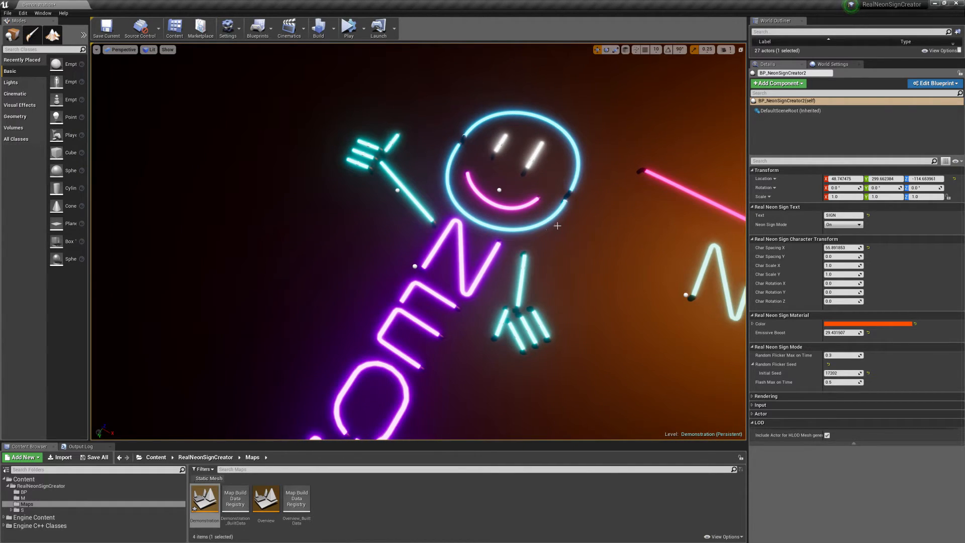
left_click(572, 189)
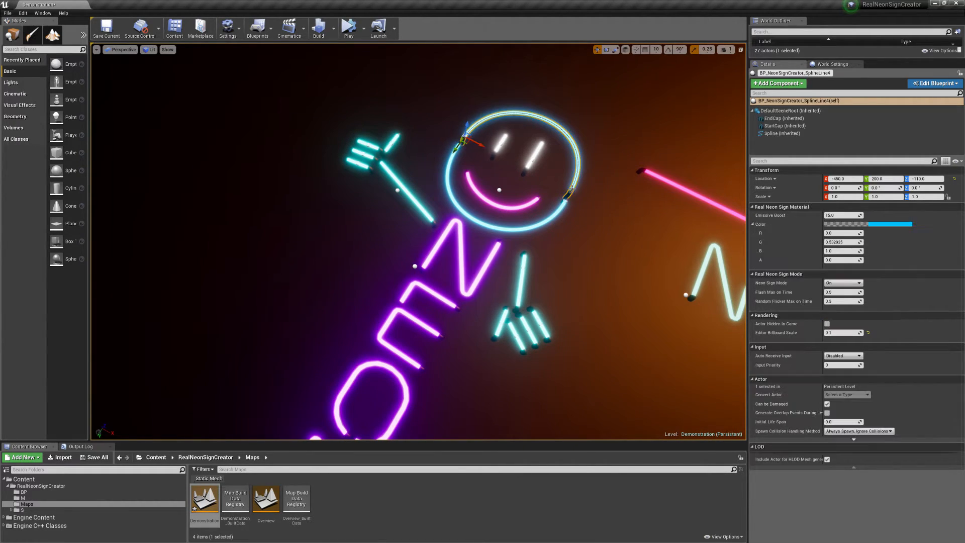
left_click(557, 213)
right_click_drag(590, 249, 611, 229)
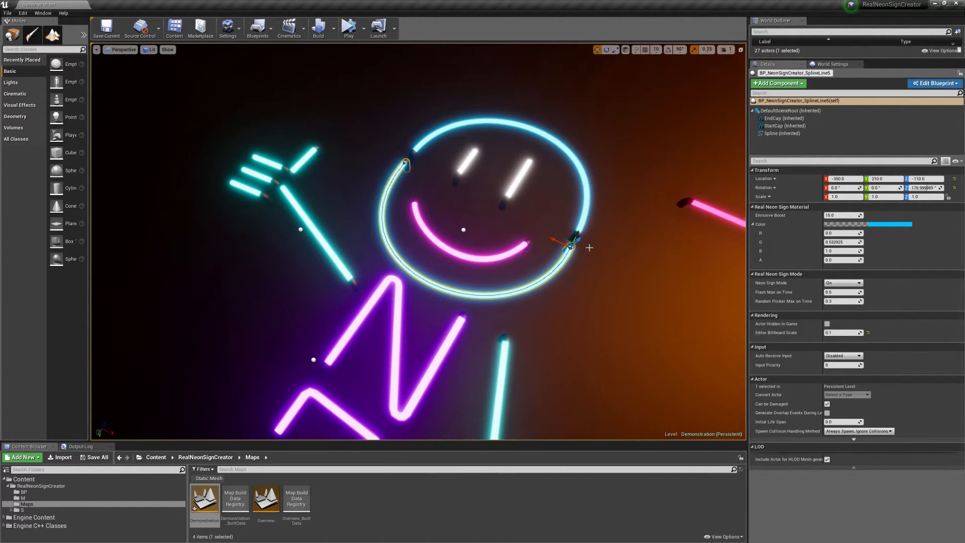
scroll(582, 273, "down", 5)
right_click_drag(528, 299, 490, 302)
right_click_drag(555, 254, 605, 254)
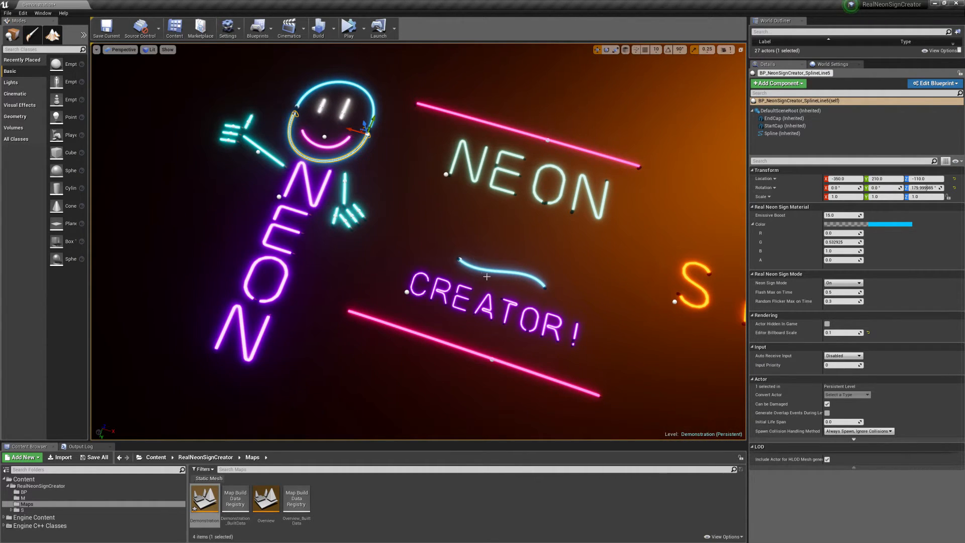
right_click_drag(487, 255, 400, 199)
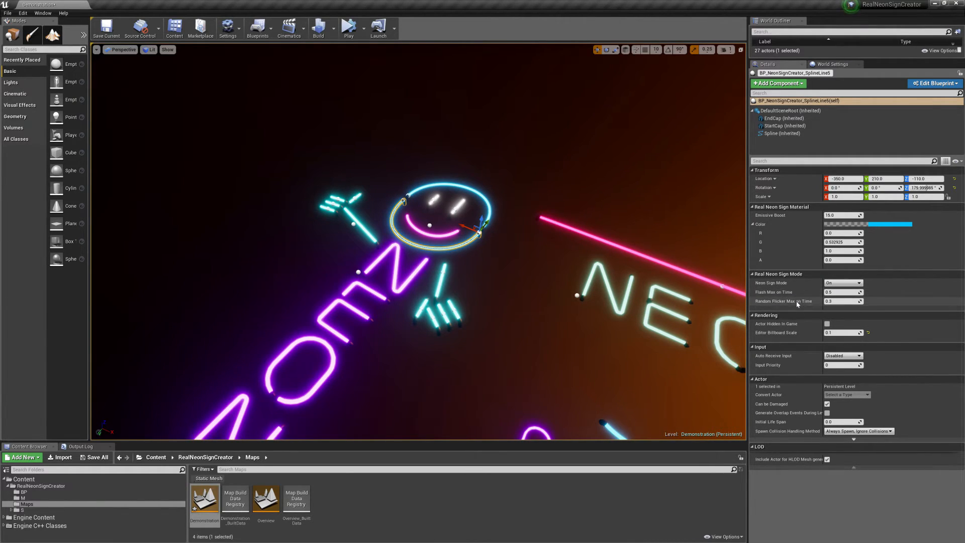
mouse_move(530, 293)
right_mouse_down()
mouse_move(699, 352)
mouse_move(528, 288)
right_mouse_up()
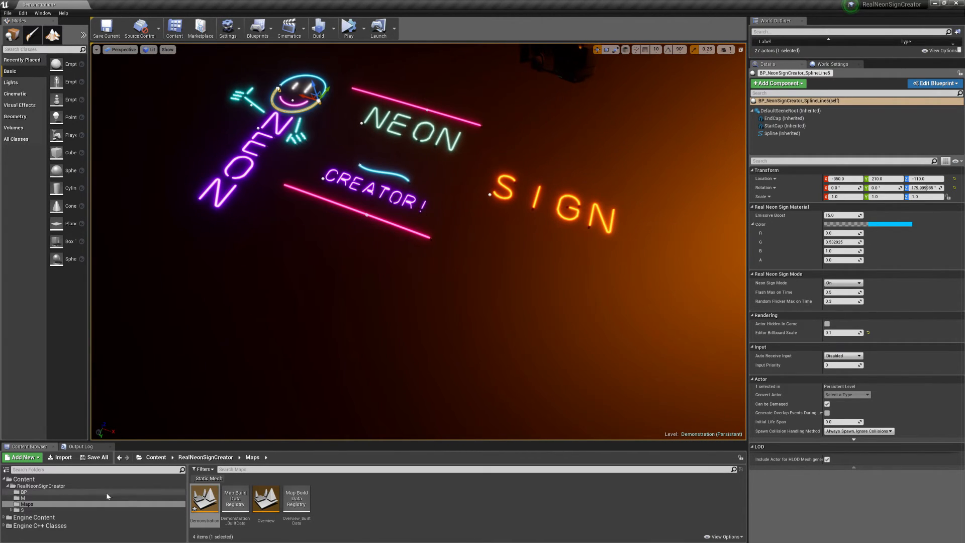
Place BP_NeonSignCreator_SplineLine from the BP folder on the floor in front of the signs and set its Editor Billboard Scale to 0.1.
left_click(30, 493)
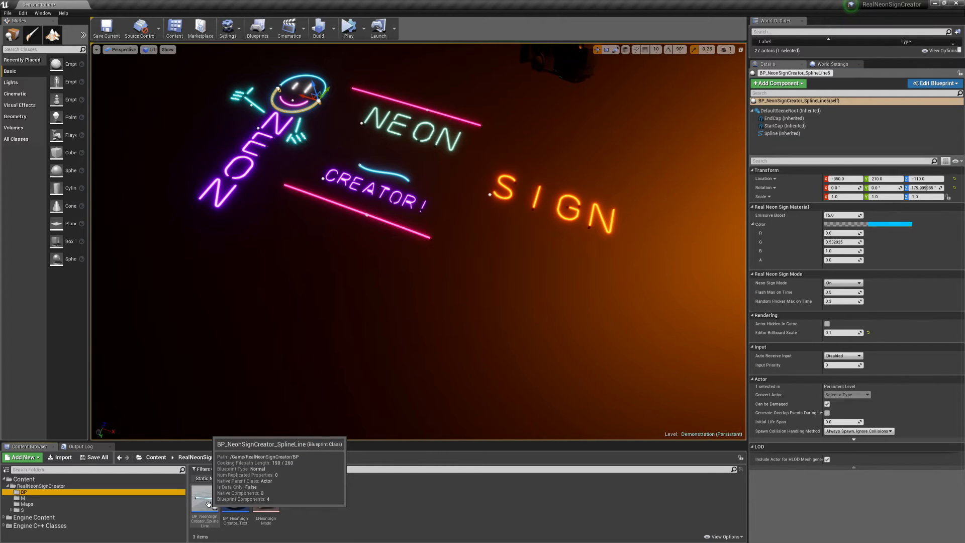
left_click_drag(209, 504, 320, 322)
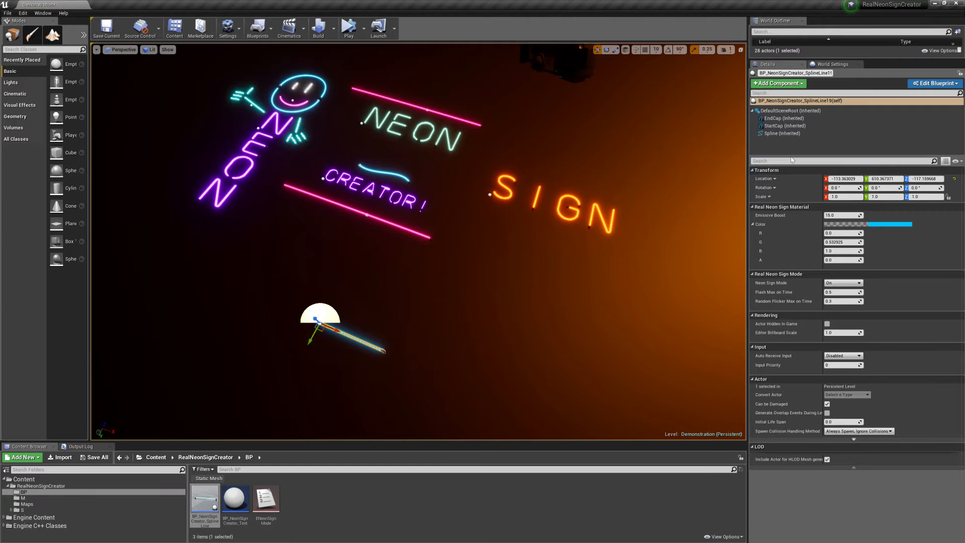
type("billb")
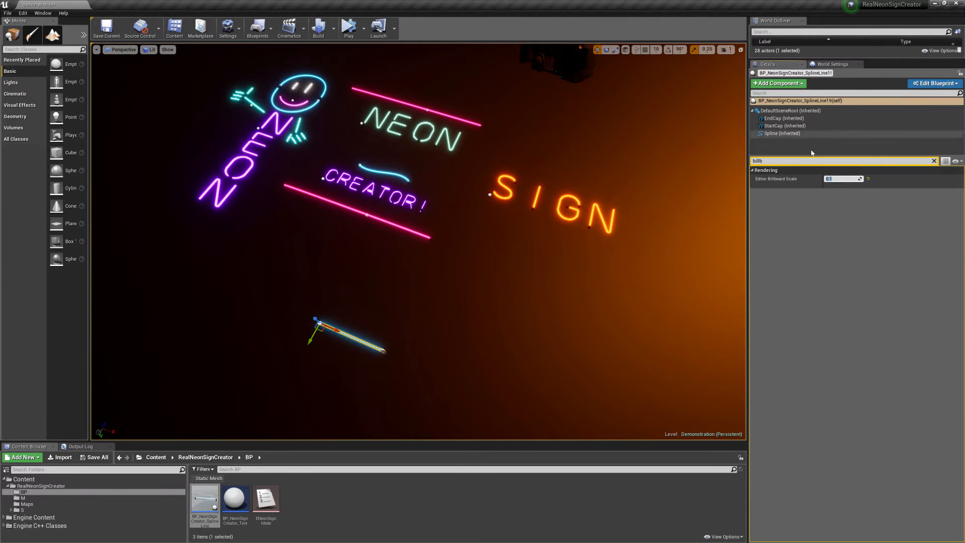
left_click(935, 160)
Bend the new neon line into a gentle S-curve by rotating the spline points at both of its ends.
right_click_drag(636, 259, 636, 286)
key("w")
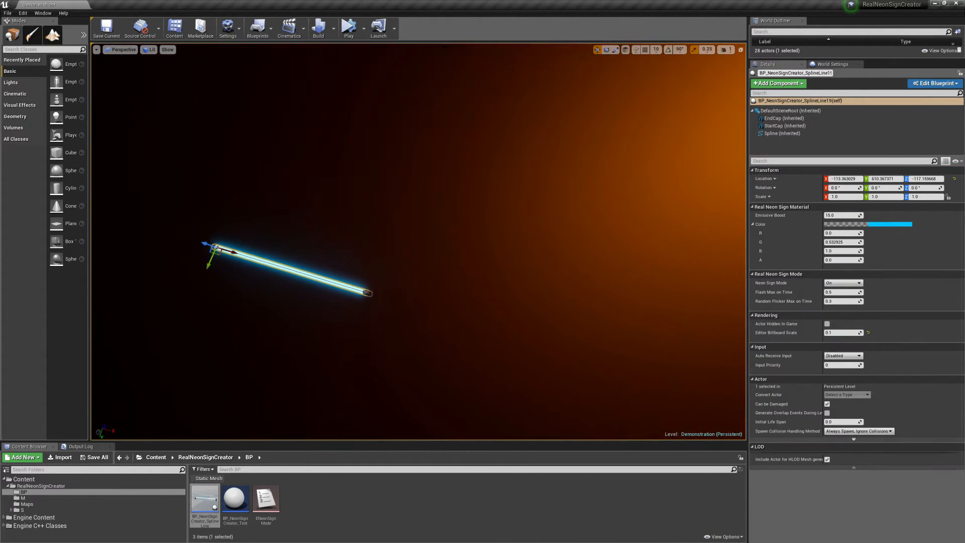
right_click_drag(354, 261, 369, 261)
key("a")
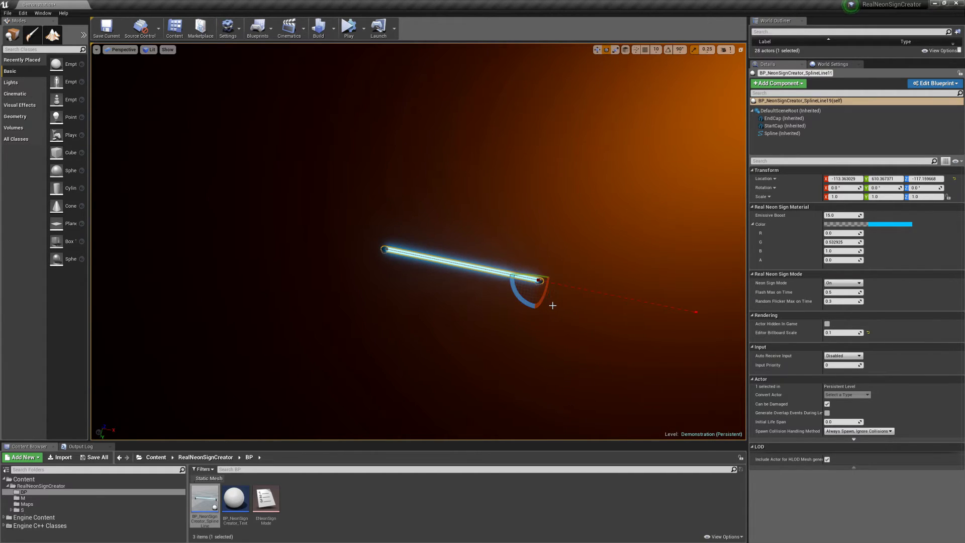
mouse_move(519, 293)
left_mouse_down()
mouse_move(534, 313)
mouse_move(567, 288)
mouse_move(558, 259)
left_mouse_up()
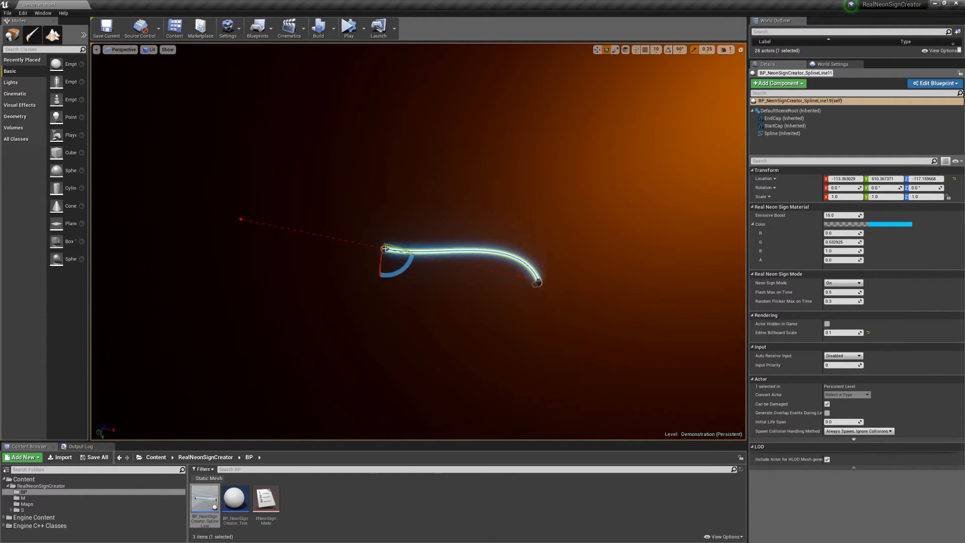
left_click_drag(399, 273, 483, 265)
Set the curved line's neon color to bright green, with G 1.0 and B about 0.024.
right_click_drag(483, 266, 477, 232)
left_click(883, 225)
left_click_drag(769, 310, 746, 319)
left_click(833, 406)
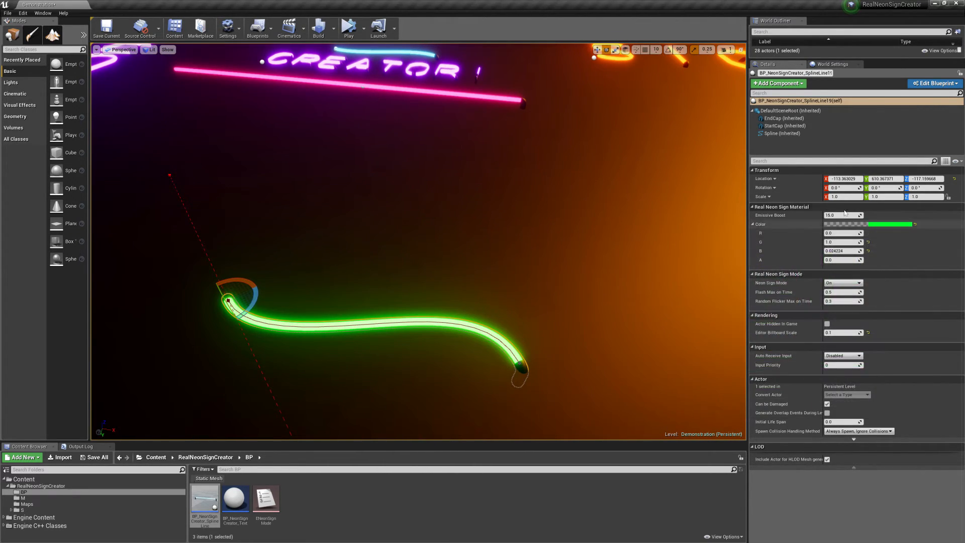
Set the green line's Neon Sign Mode to Flicker and preview the effect in a simulation.
left_click(843, 282)
left_click(837, 301)
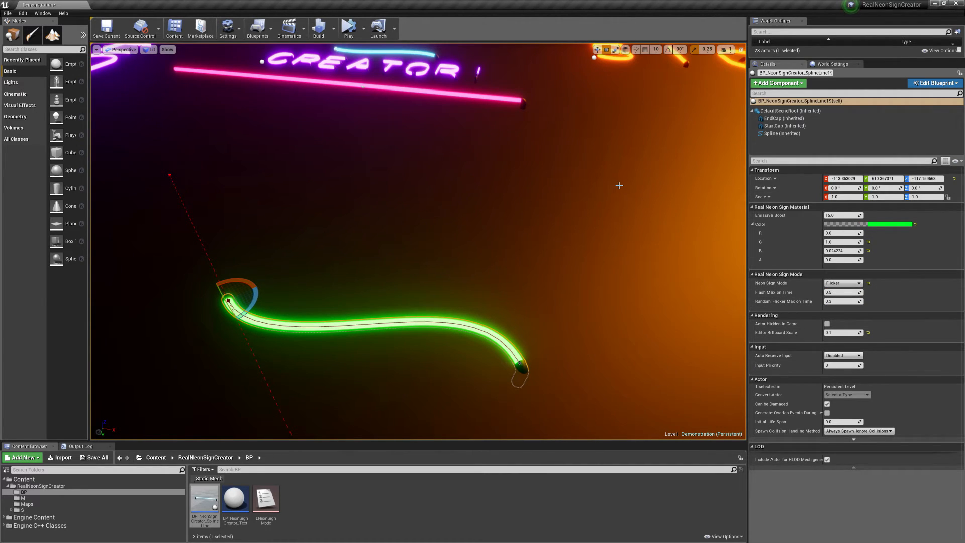
left_click(347, 26)
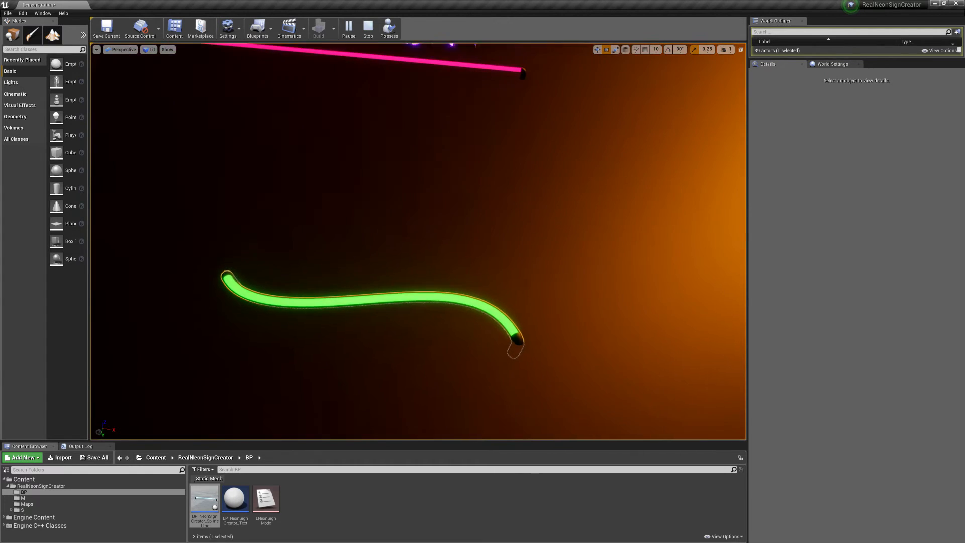
right_click_drag(507, 211, 507, 239)
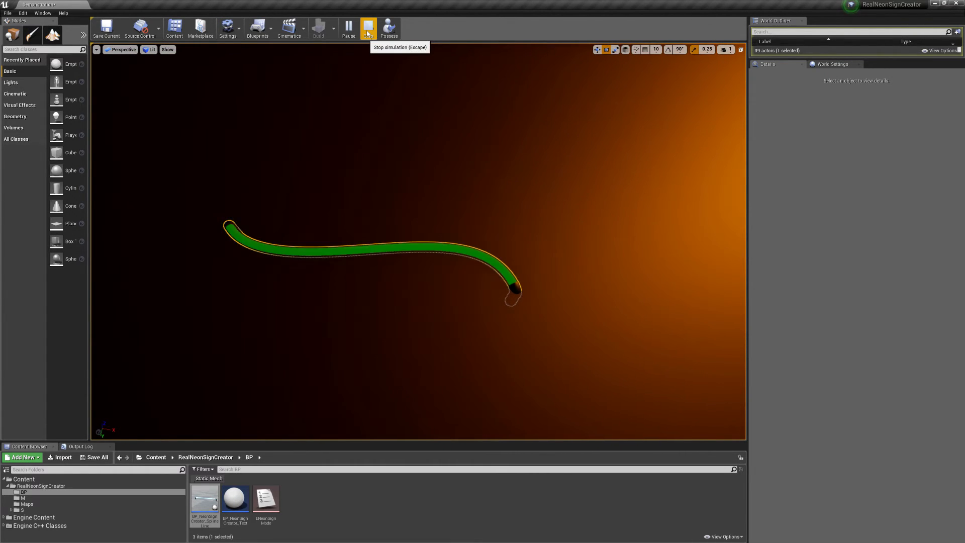
left_click(367, 30)
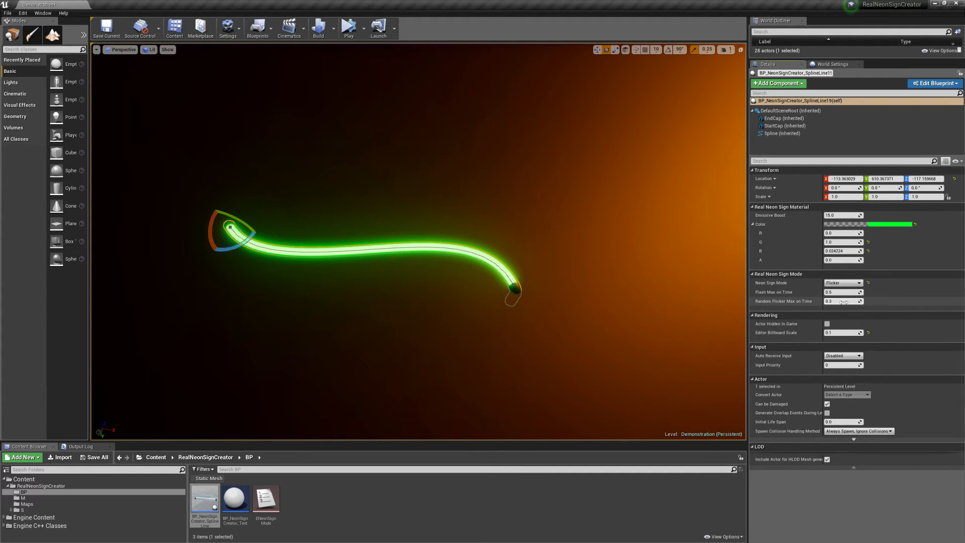
Set the green line's Random Flicker Max on Time to about 0.071 and preview the flicker in a simulation.
left_click(341, 34)
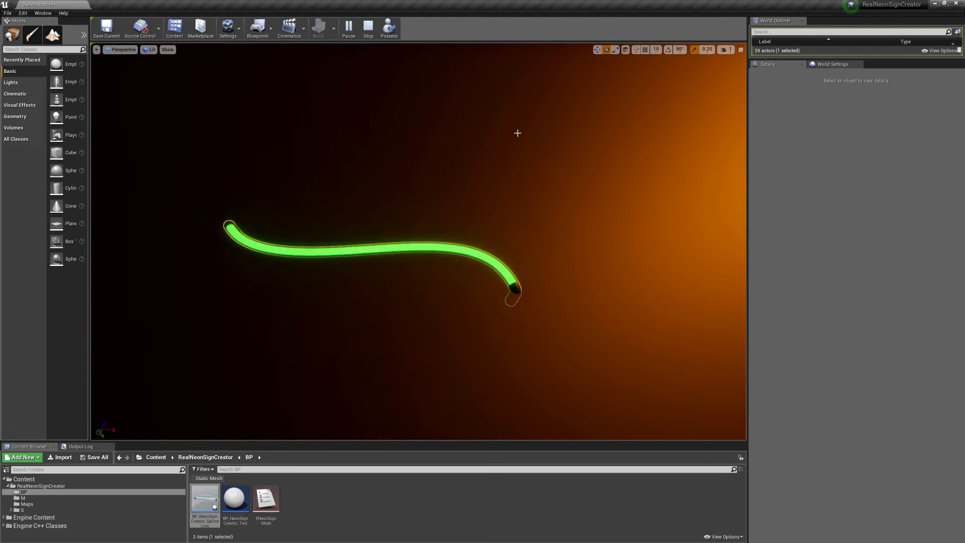
left_click(367, 36)
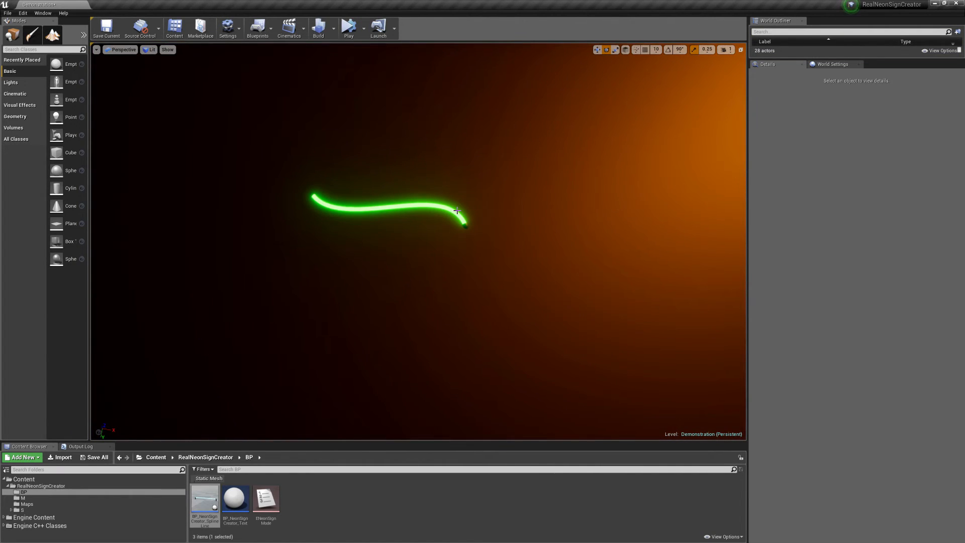
left_click(457, 211)
key("f")
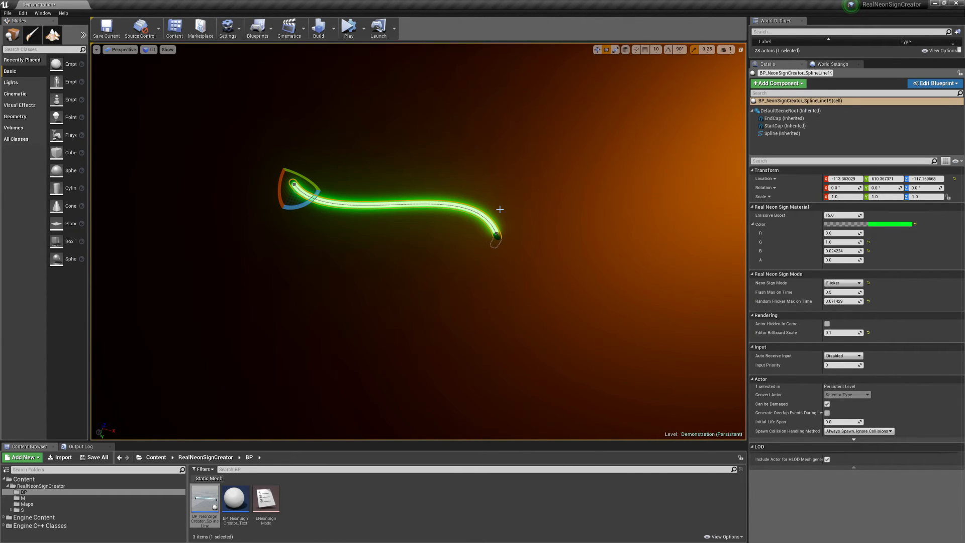
Simulate the level and inspect the smiley figure and the surrounding neon signs from a distance and up close.
right_click_drag(501, 209, 639, 273)
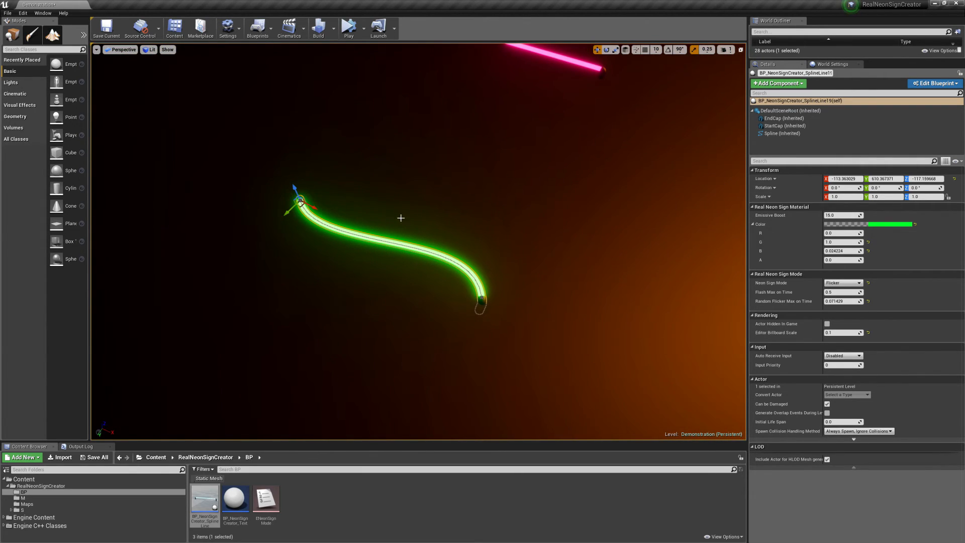
key("s")
right_click_drag(509, 262, 517, 237)
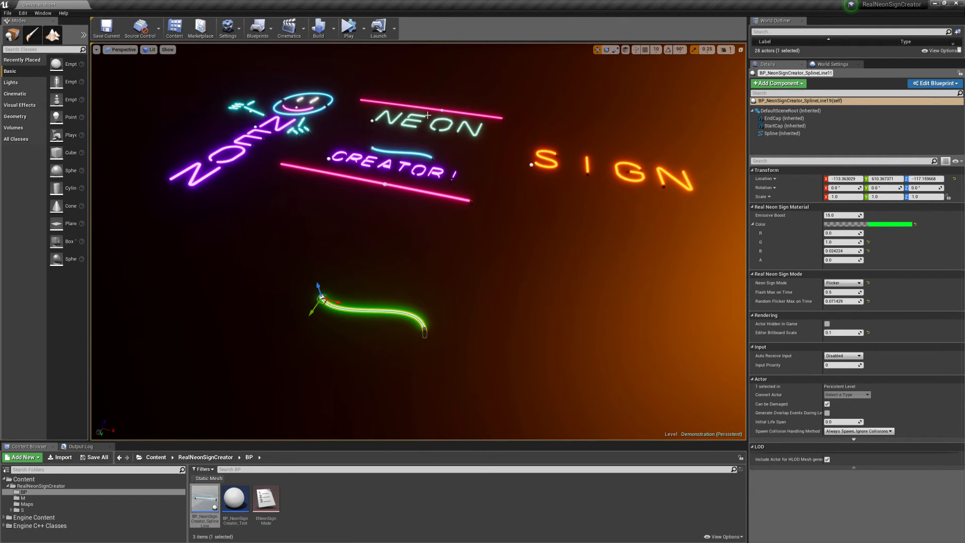
right_click_drag(476, 299, 549, 288)
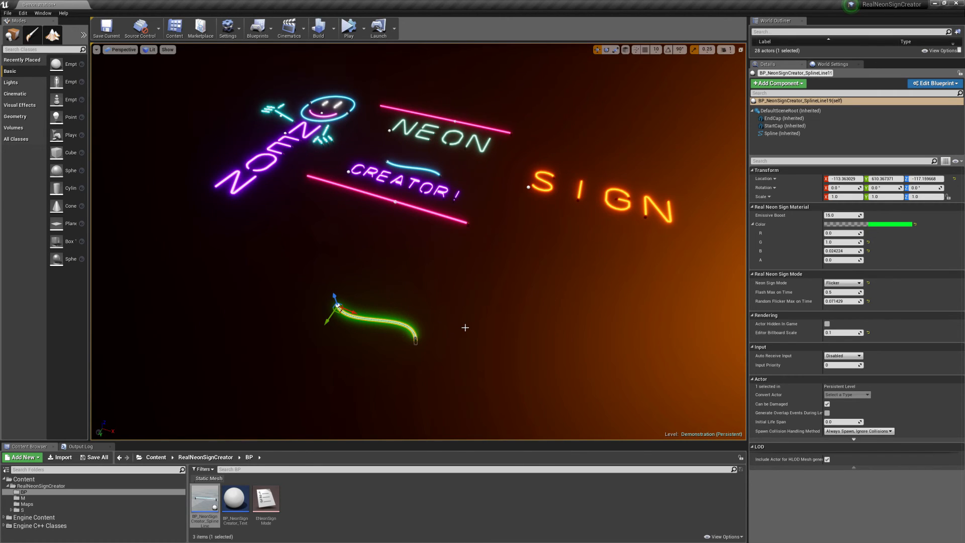
right_click_drag(466, 309, 464, 277)
key("w")
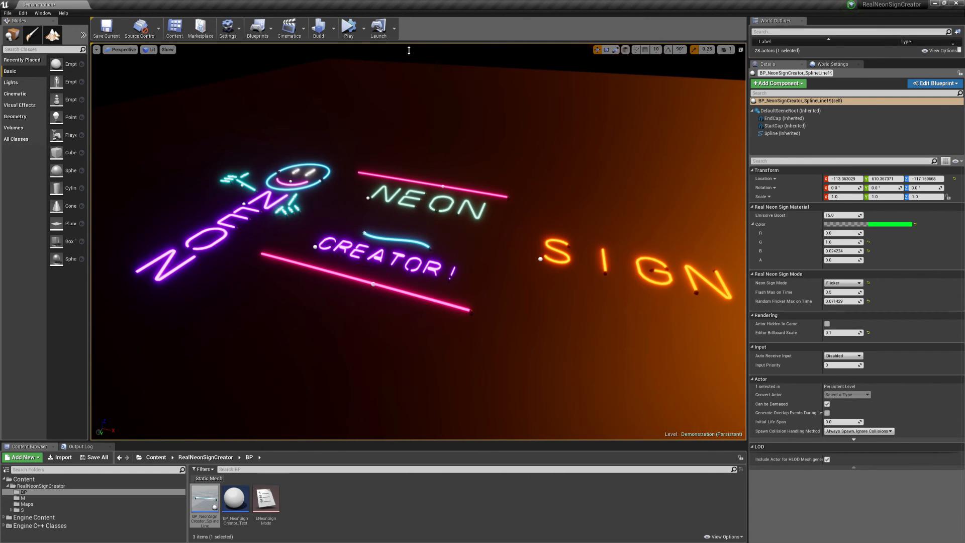
left_click(348, 30)
key("w")
right_click_drag(418, 242, 397, 261)
key("s")
key("w")
right_click_drag(501, 216, 501, 215)
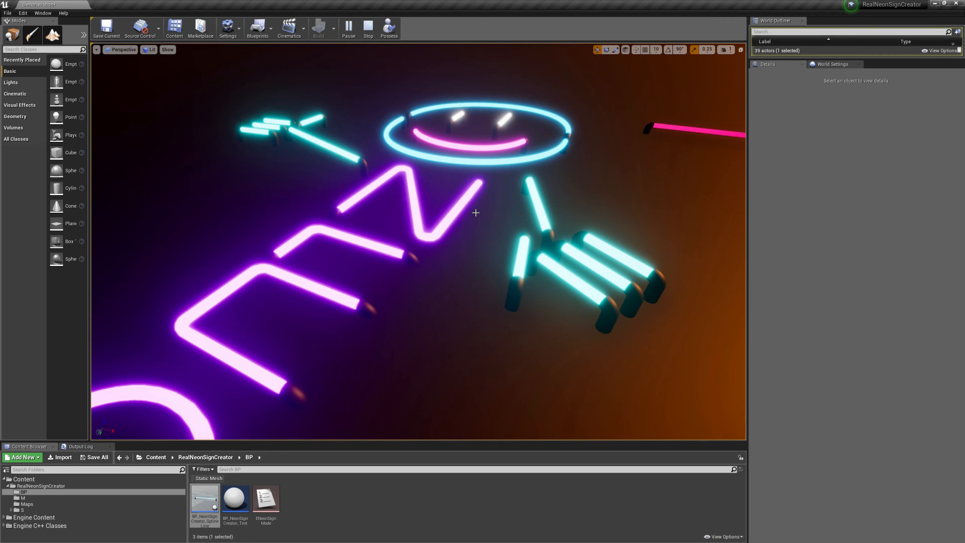
right_click_drag(476, 213, 518, 234)
key("s")
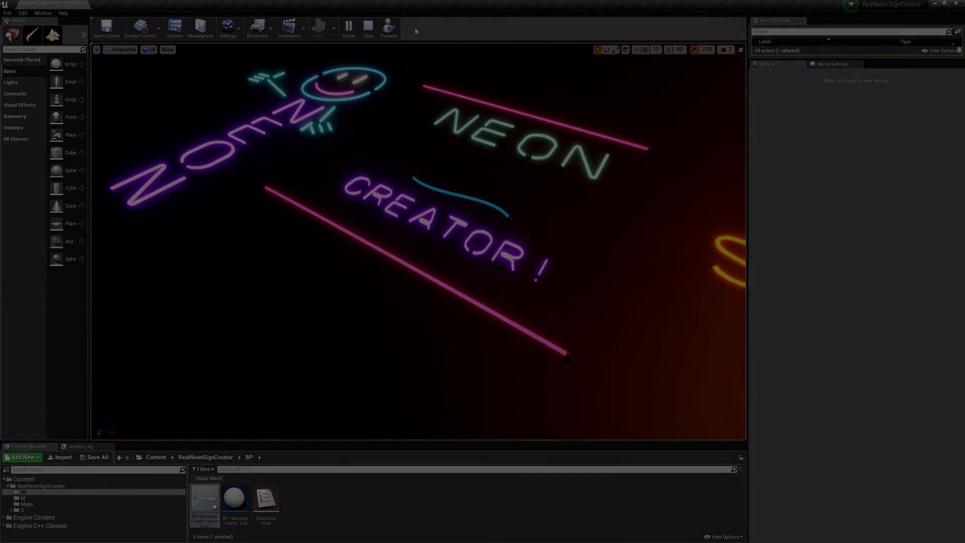